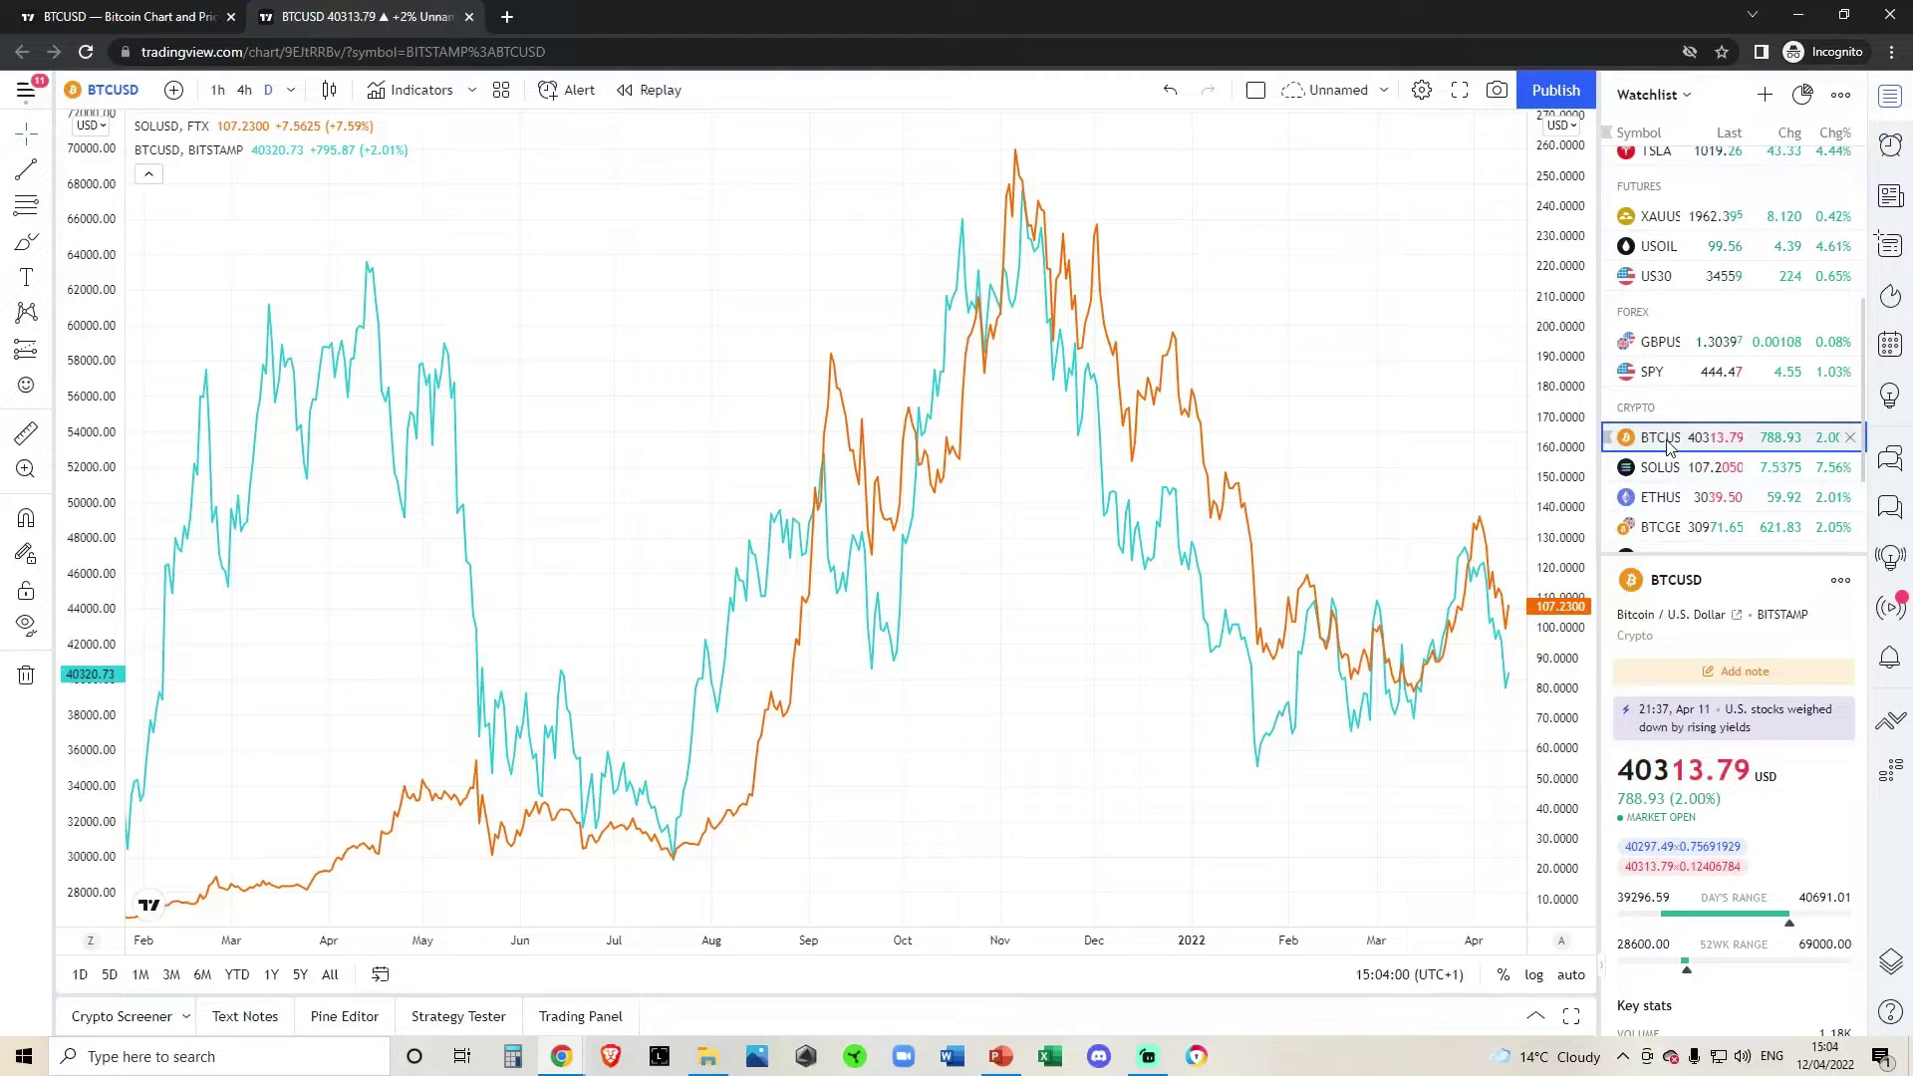
# Reset the chart to Bitcoin daily candles without Solana, then stretch the price axis taller.
pyautogui.rightClick(1347, 426)
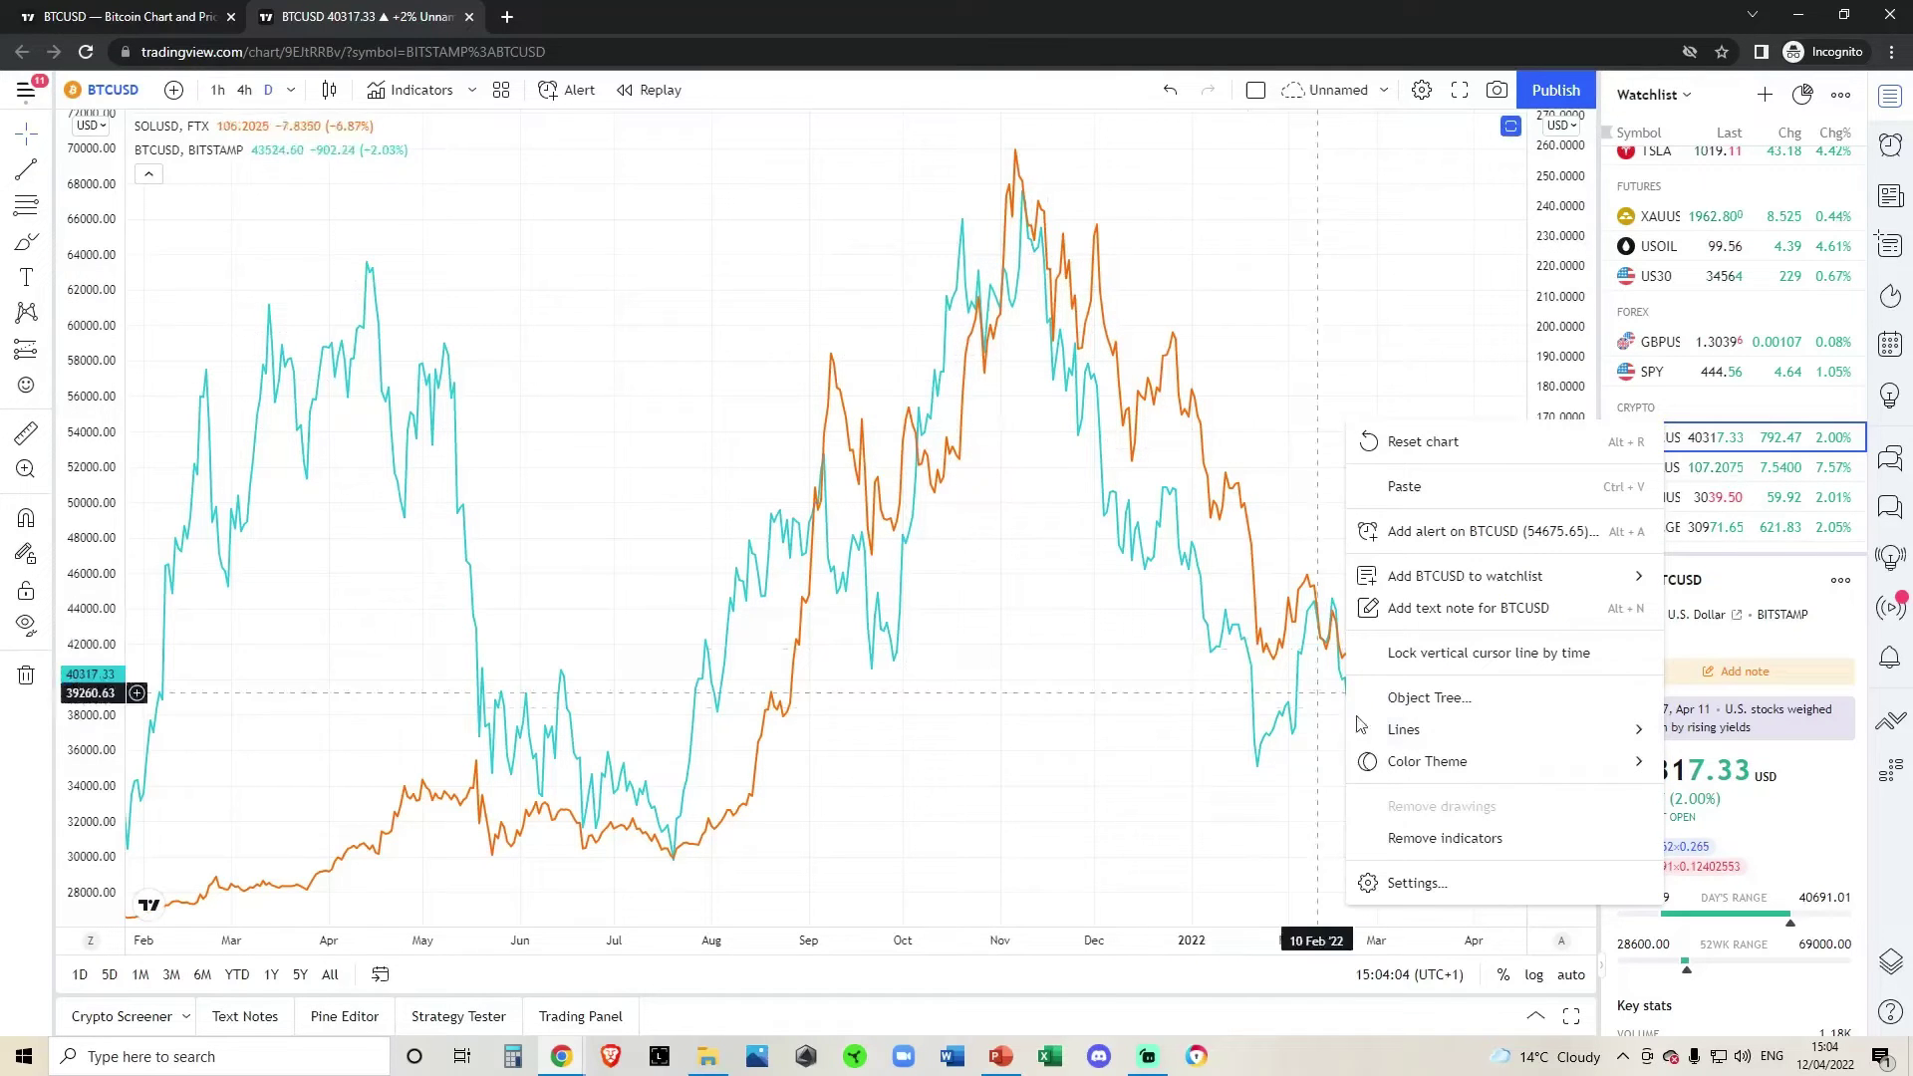
pyautogui.click(1400, 835)
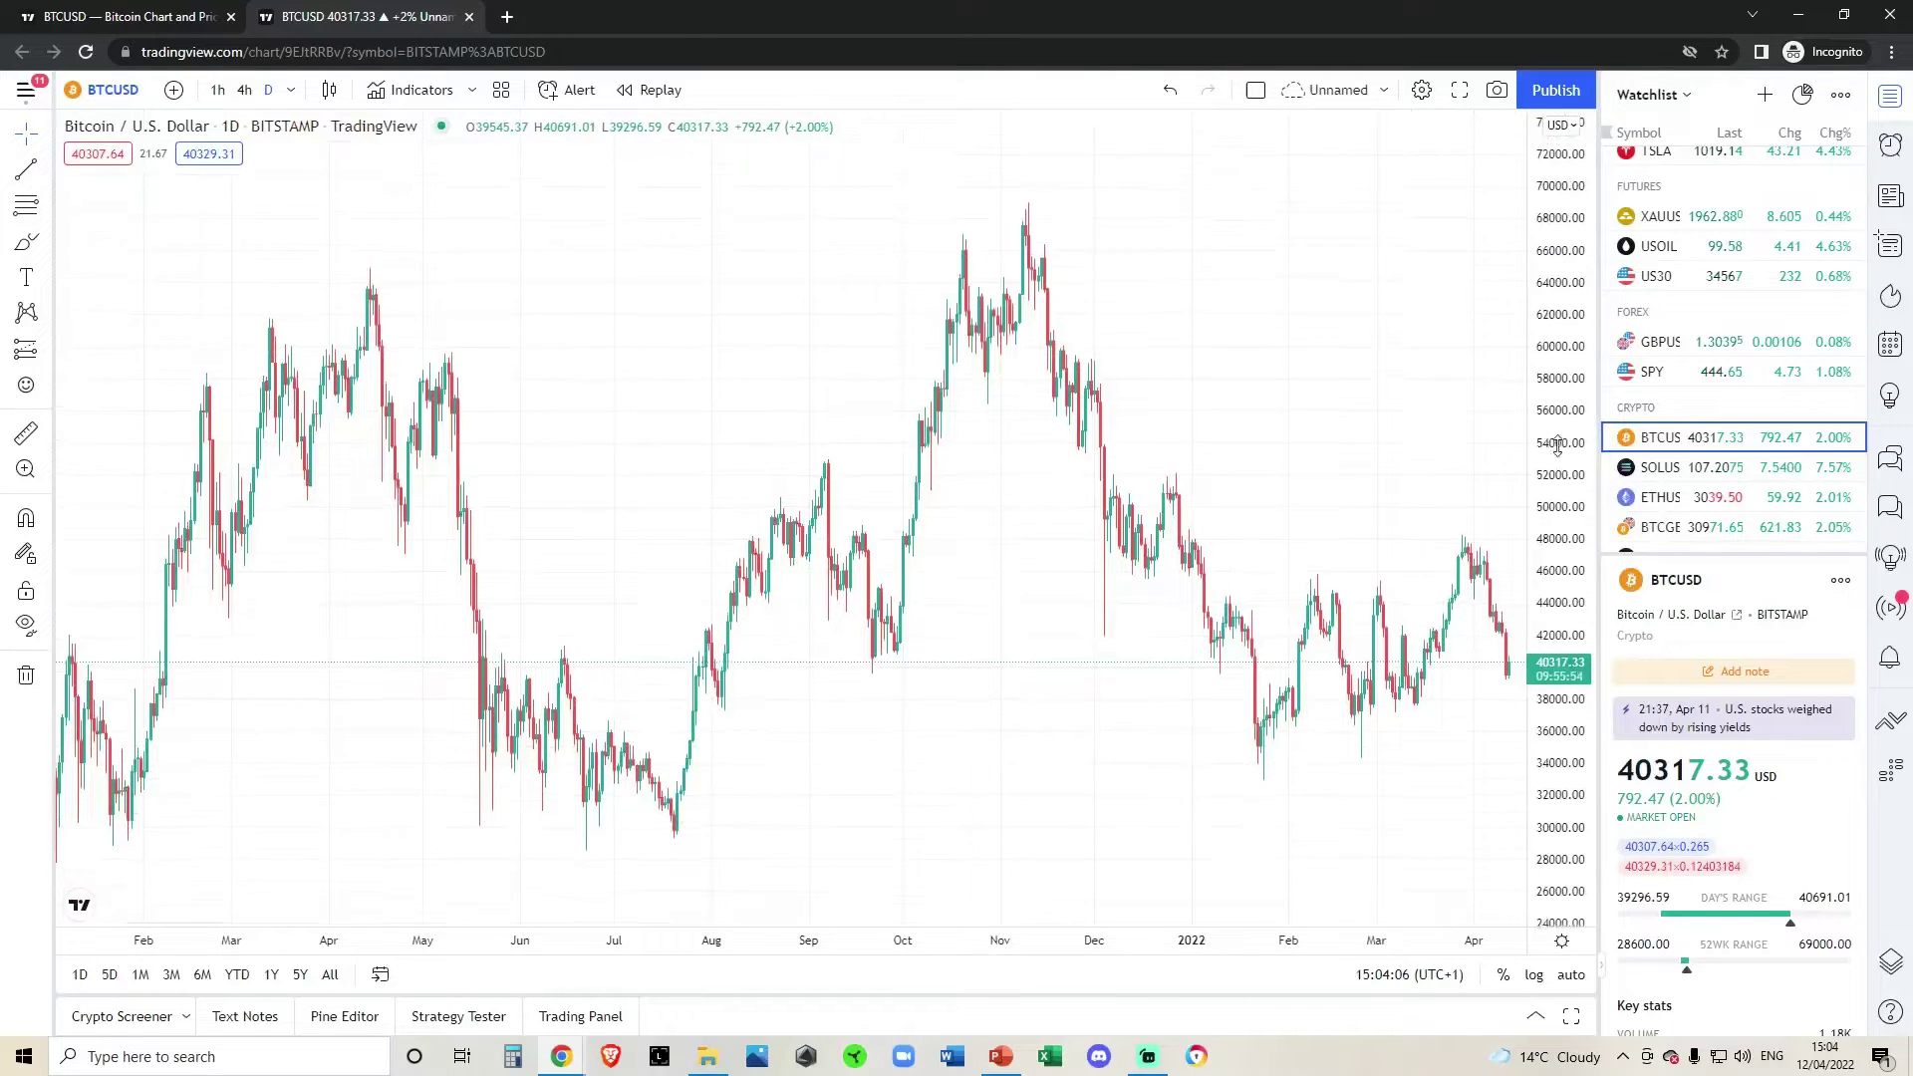
pyautogui.moveTo(1570, 588); pyautogui.dragTo(1571, 536)
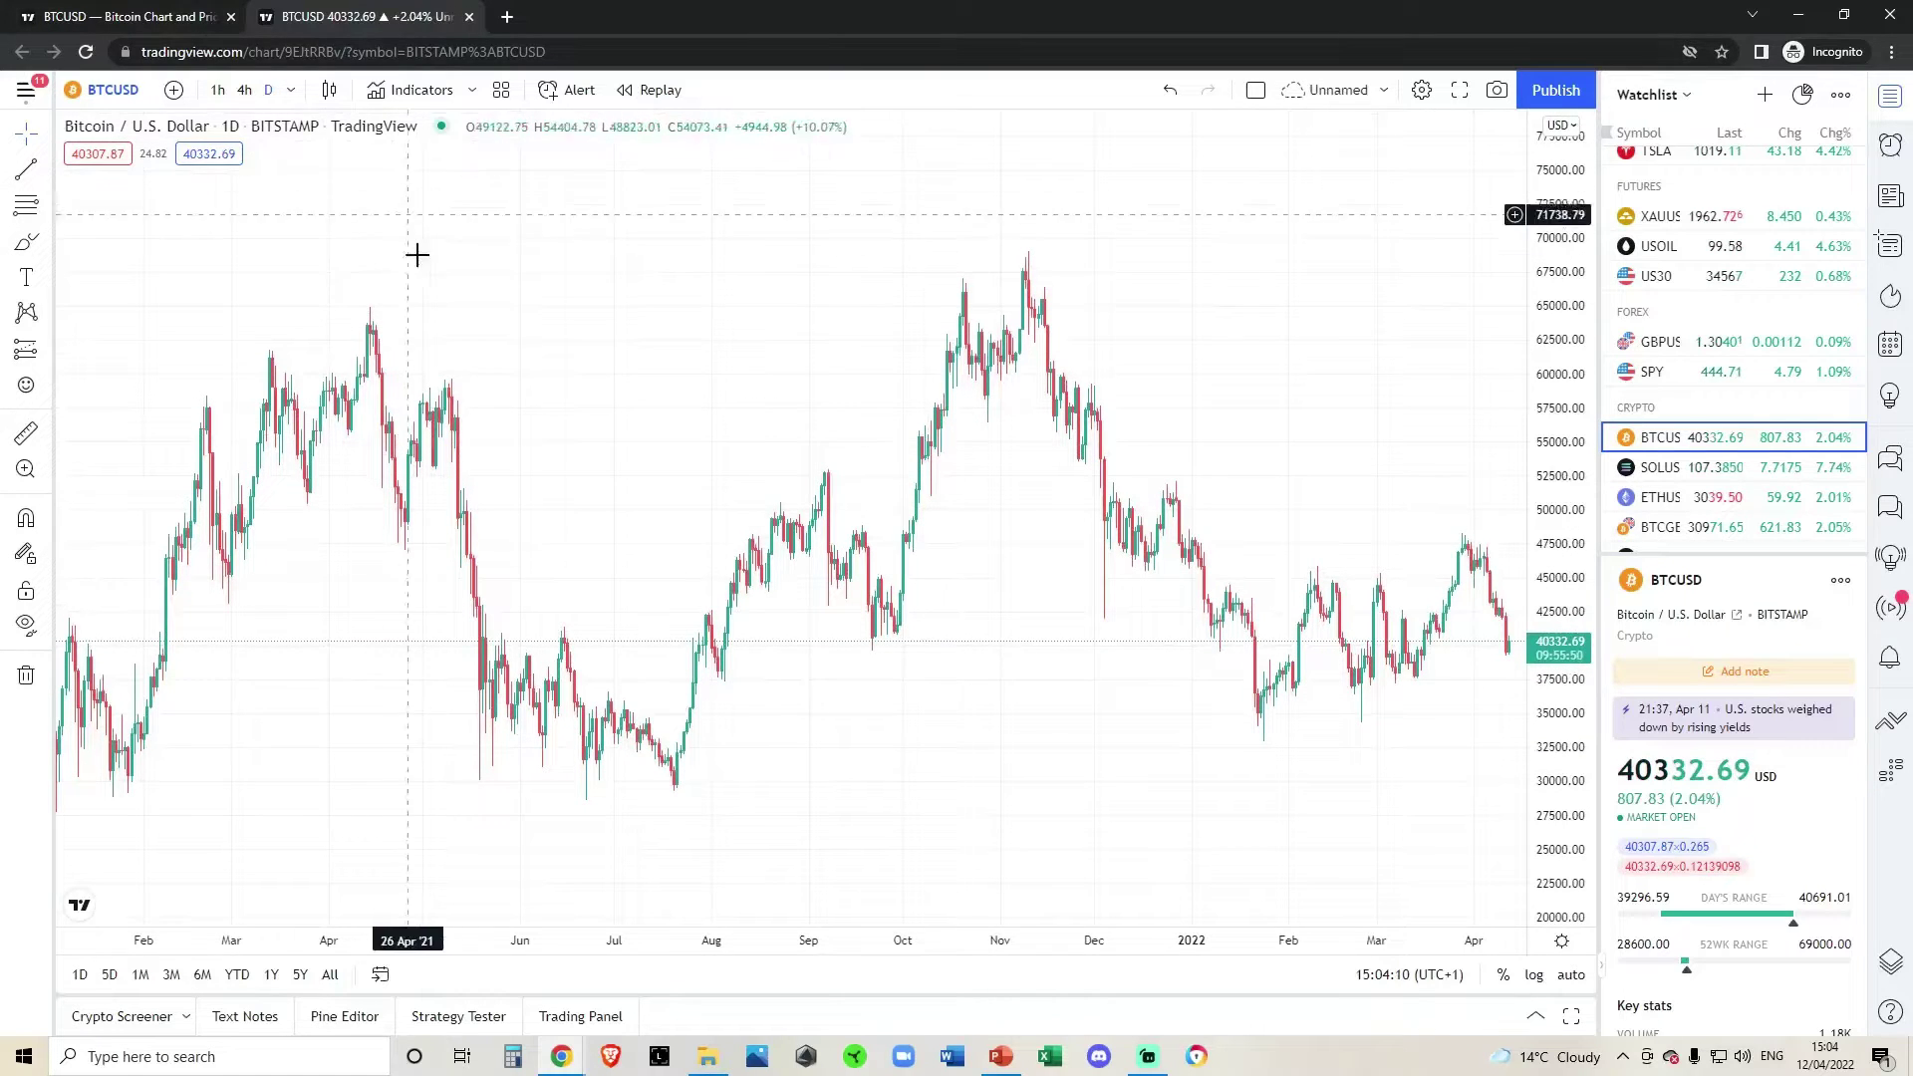
# Compare SOLUSD (FTX) and plot it in a new pane below the Bitcoin candles.
pyautogui.click(175, 92)
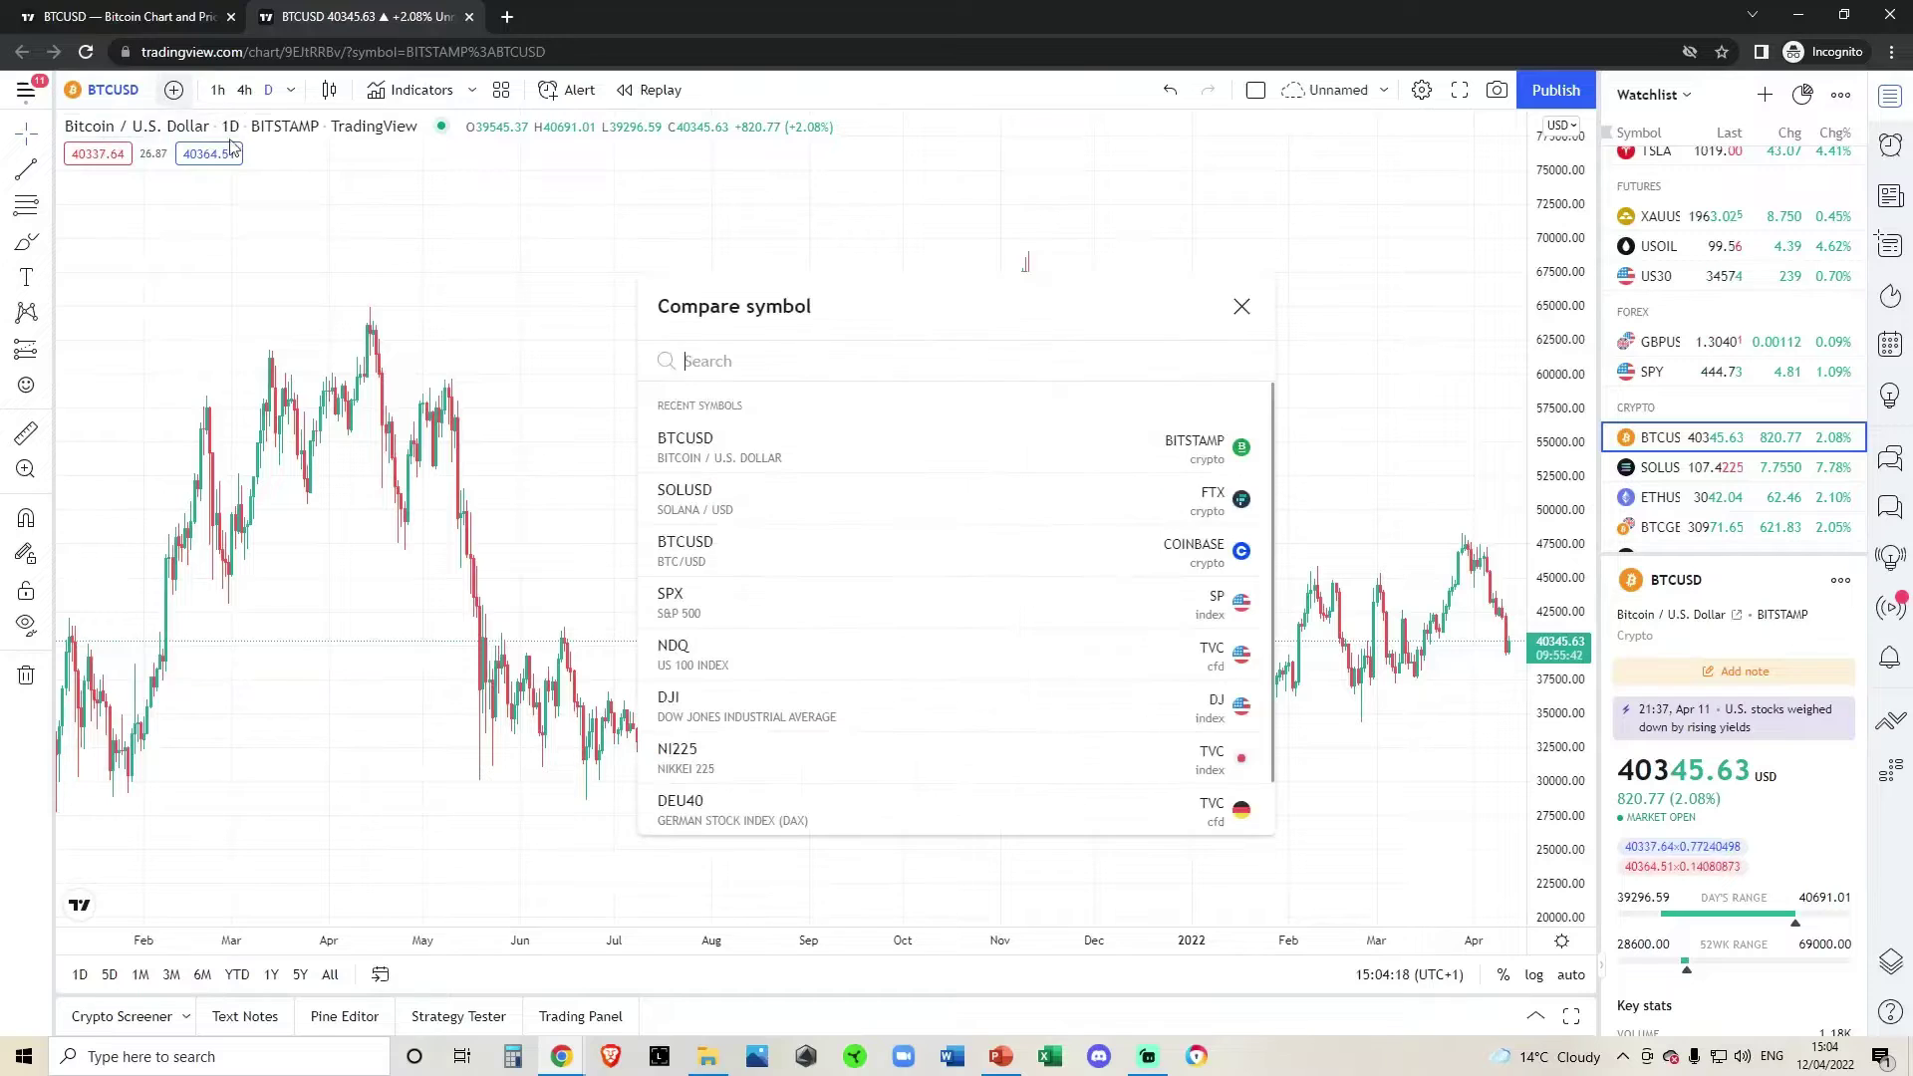
pyautogui.write('SOL')
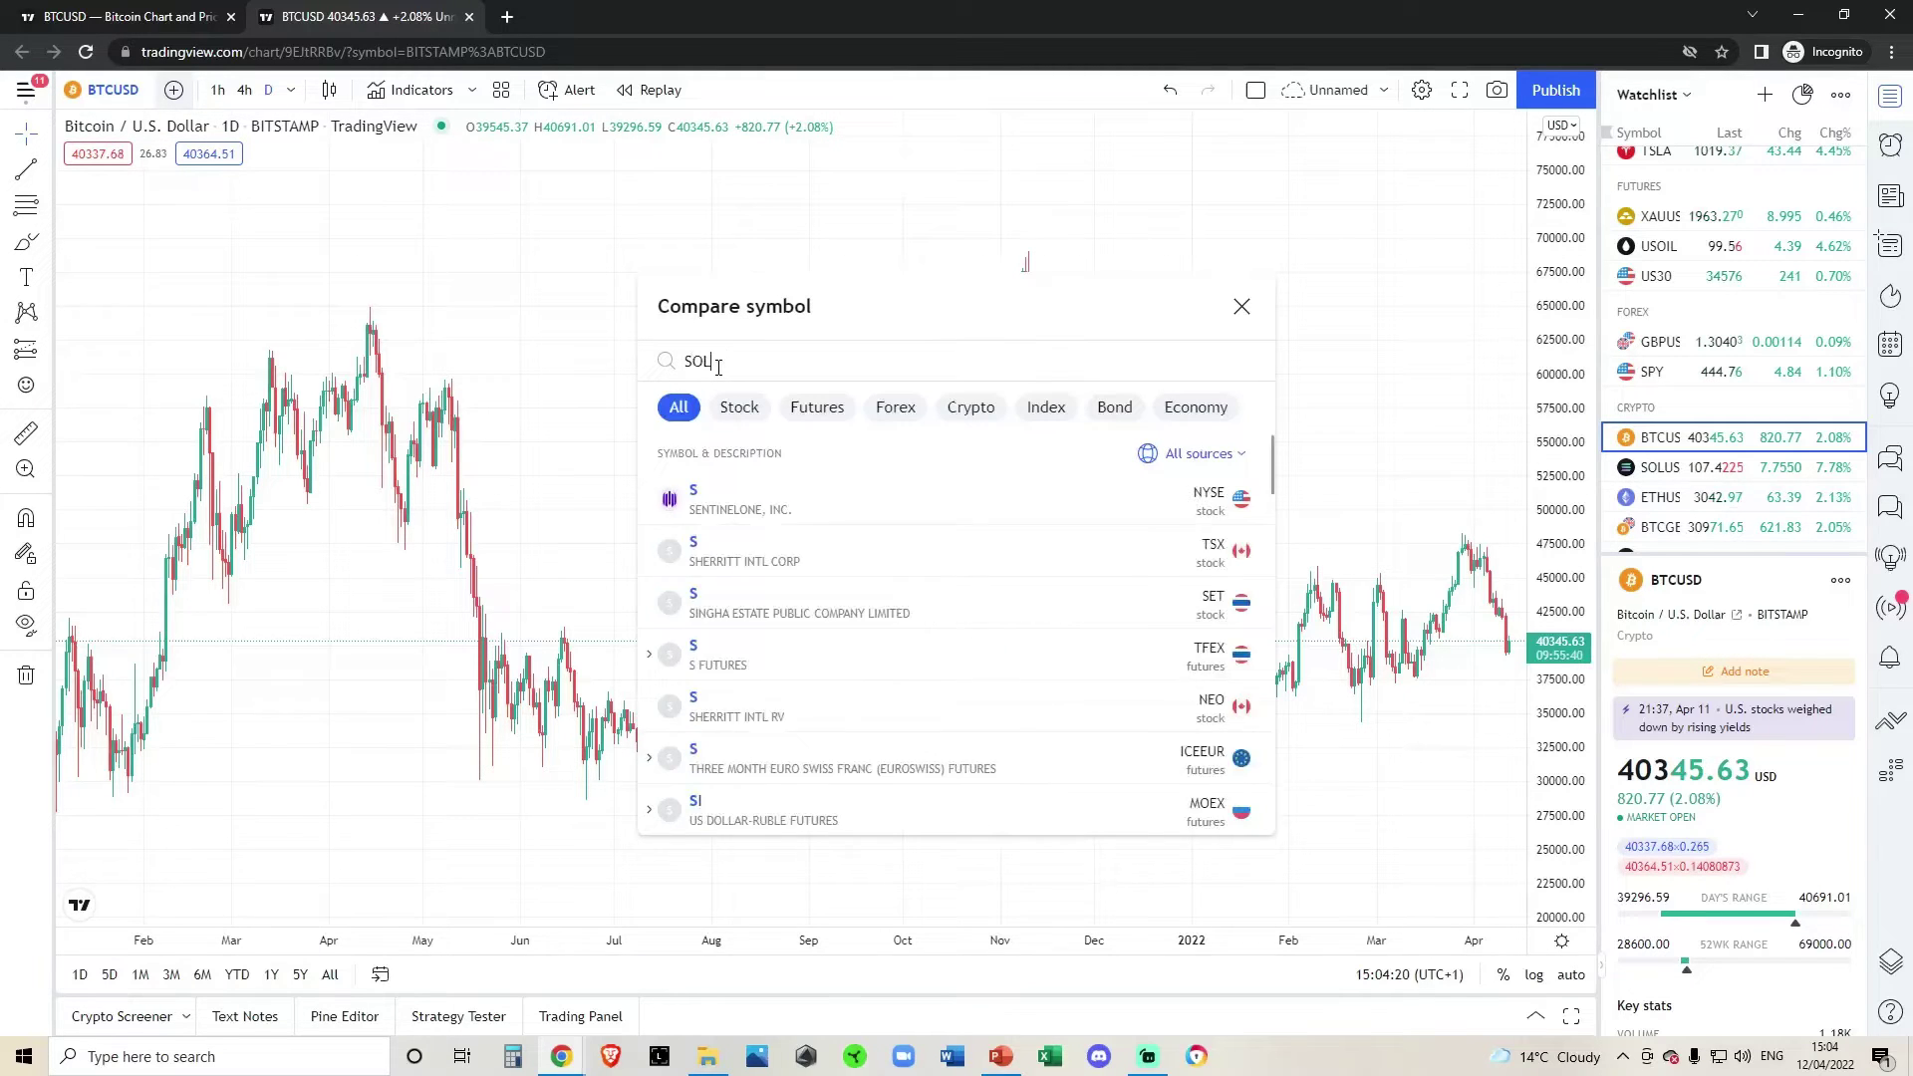
pyautogui.write('USD')
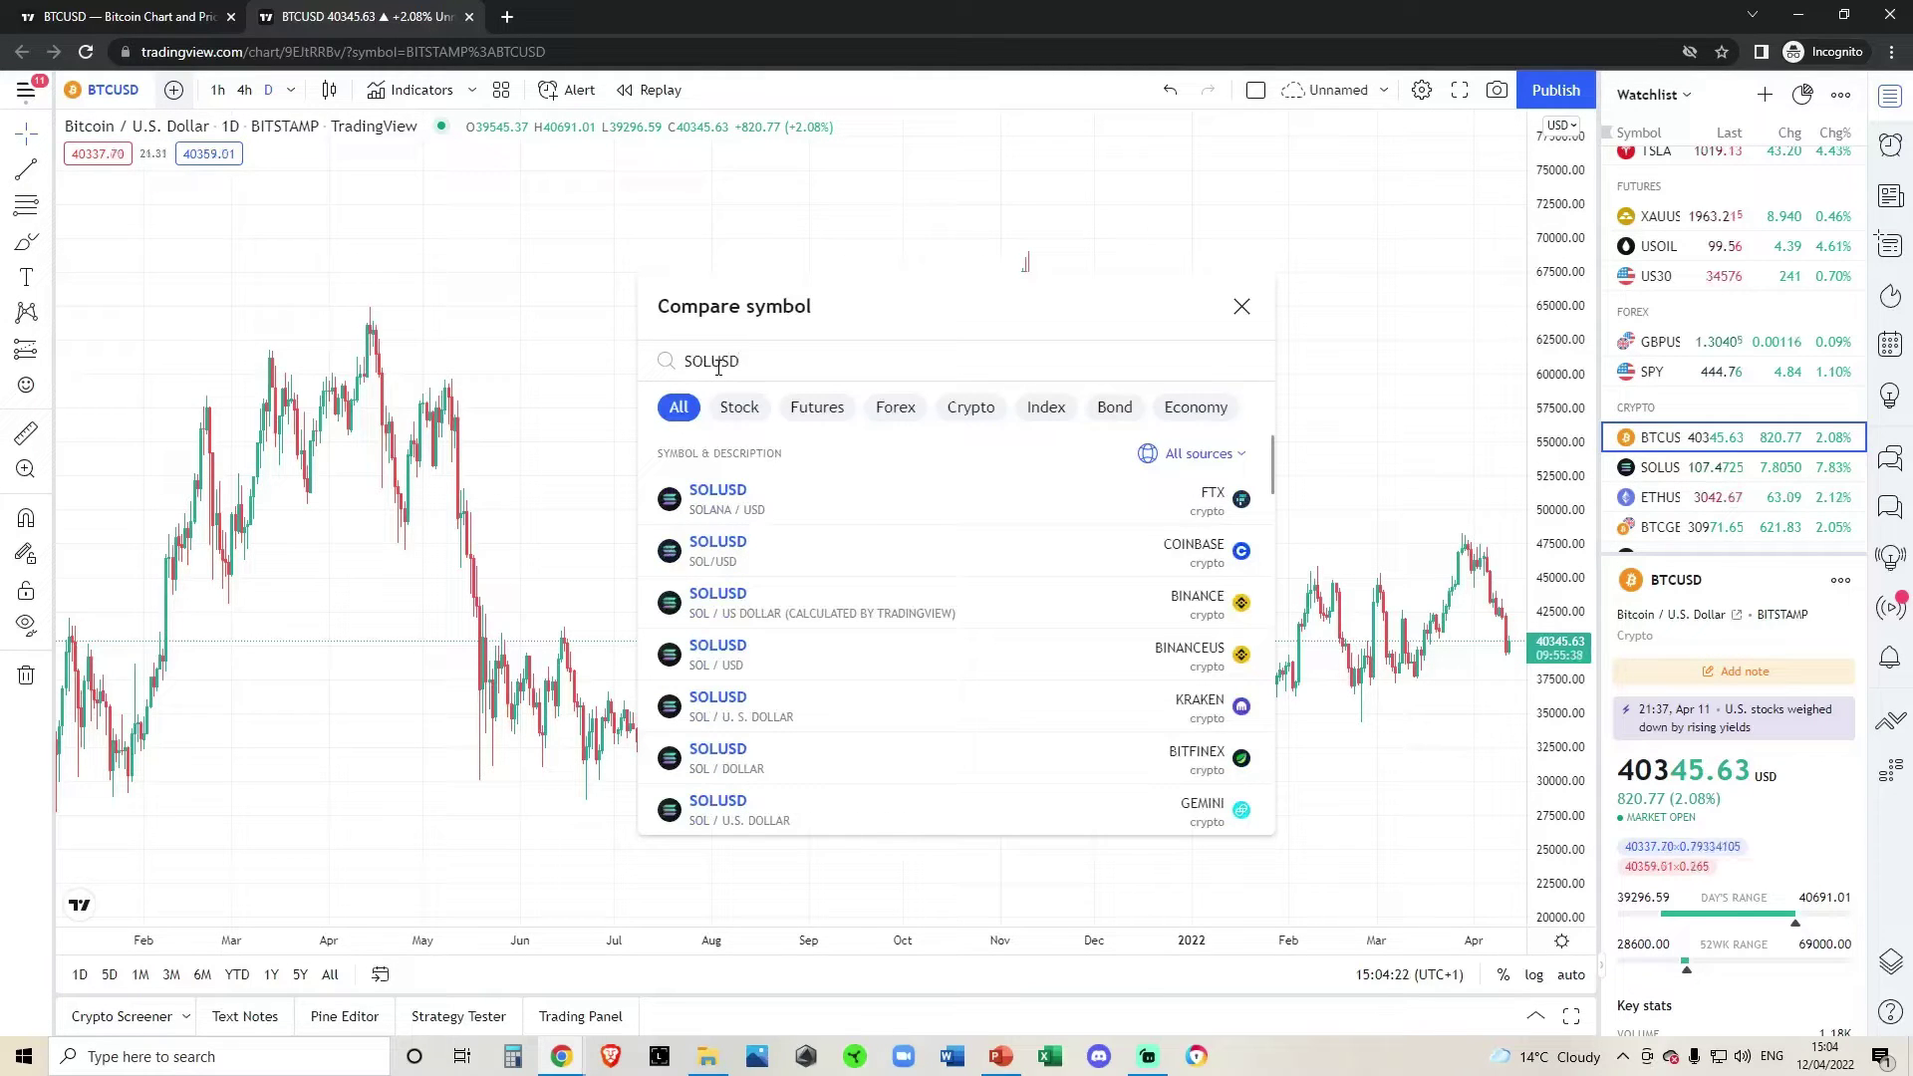
pyautogui.moveTo(897, 499)
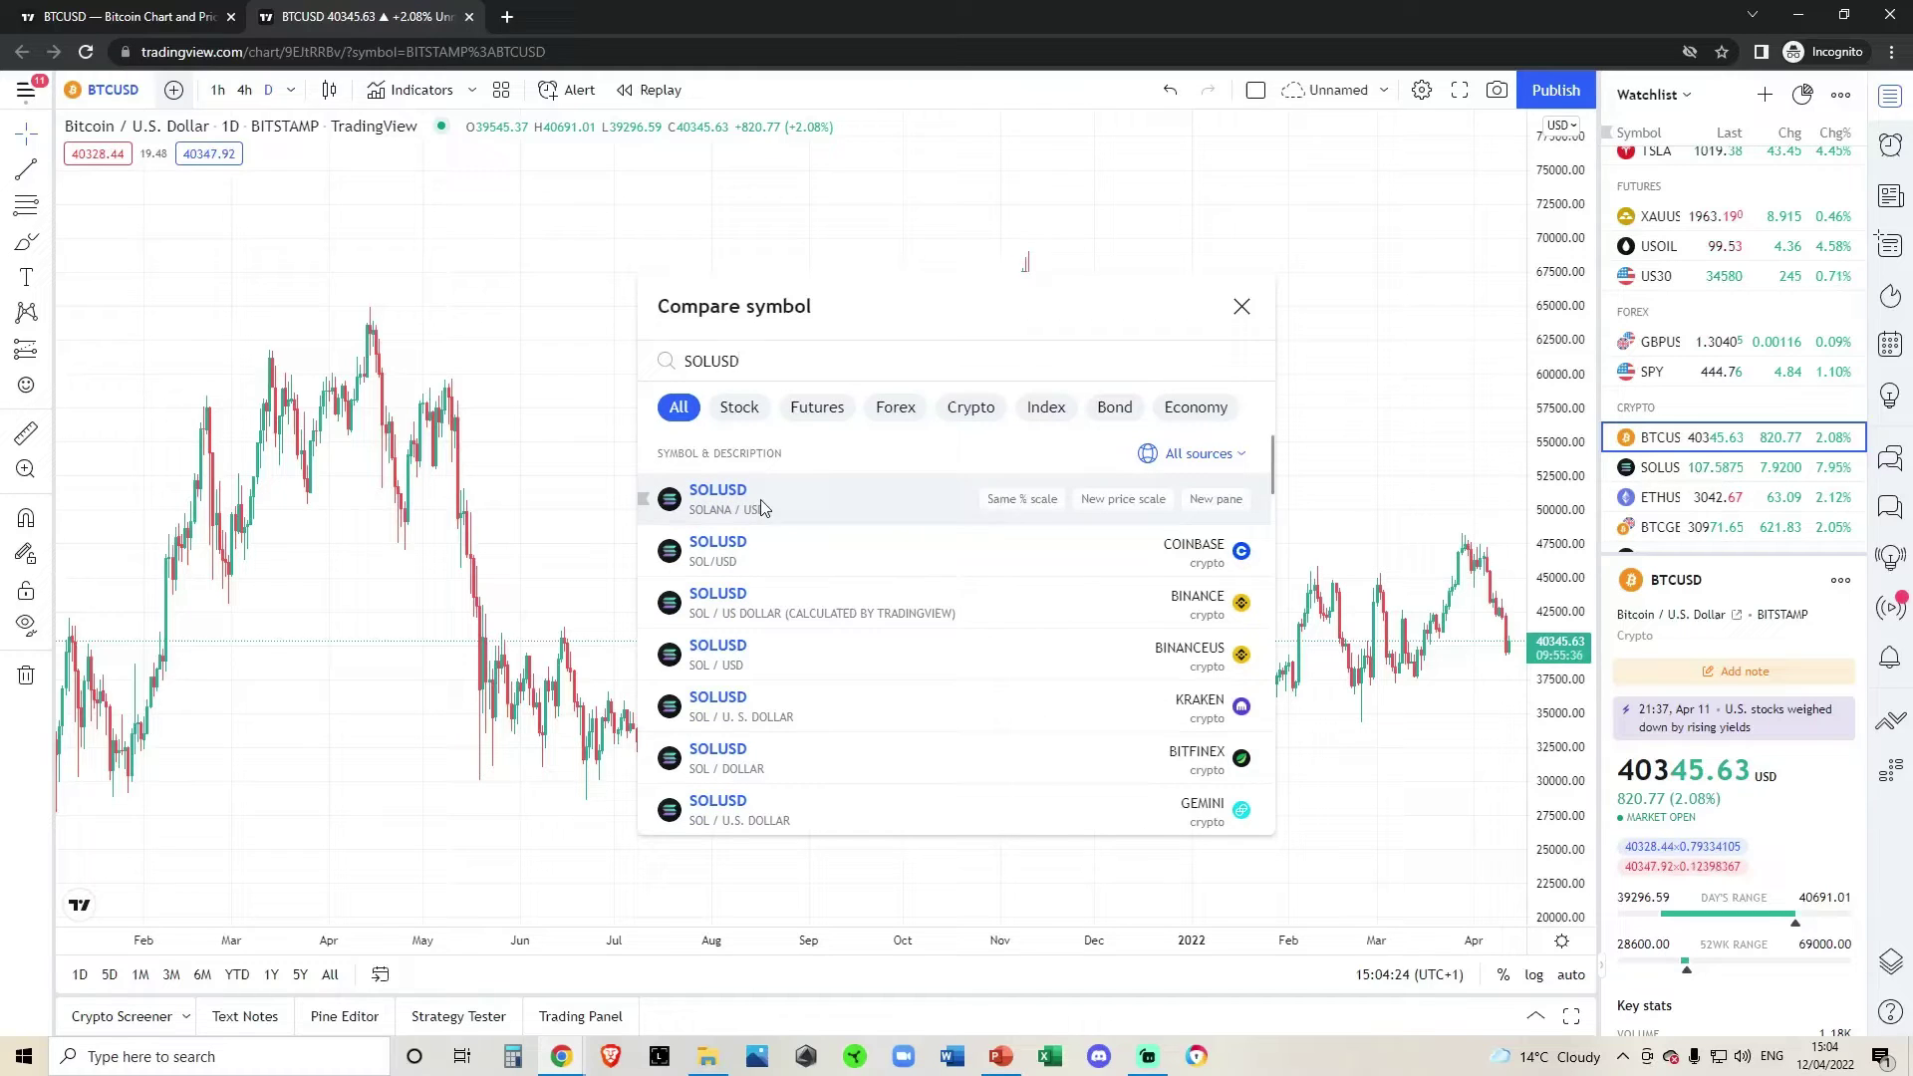
pyautogui.click(1216, 499)
pyautogui.click(1242, 306)
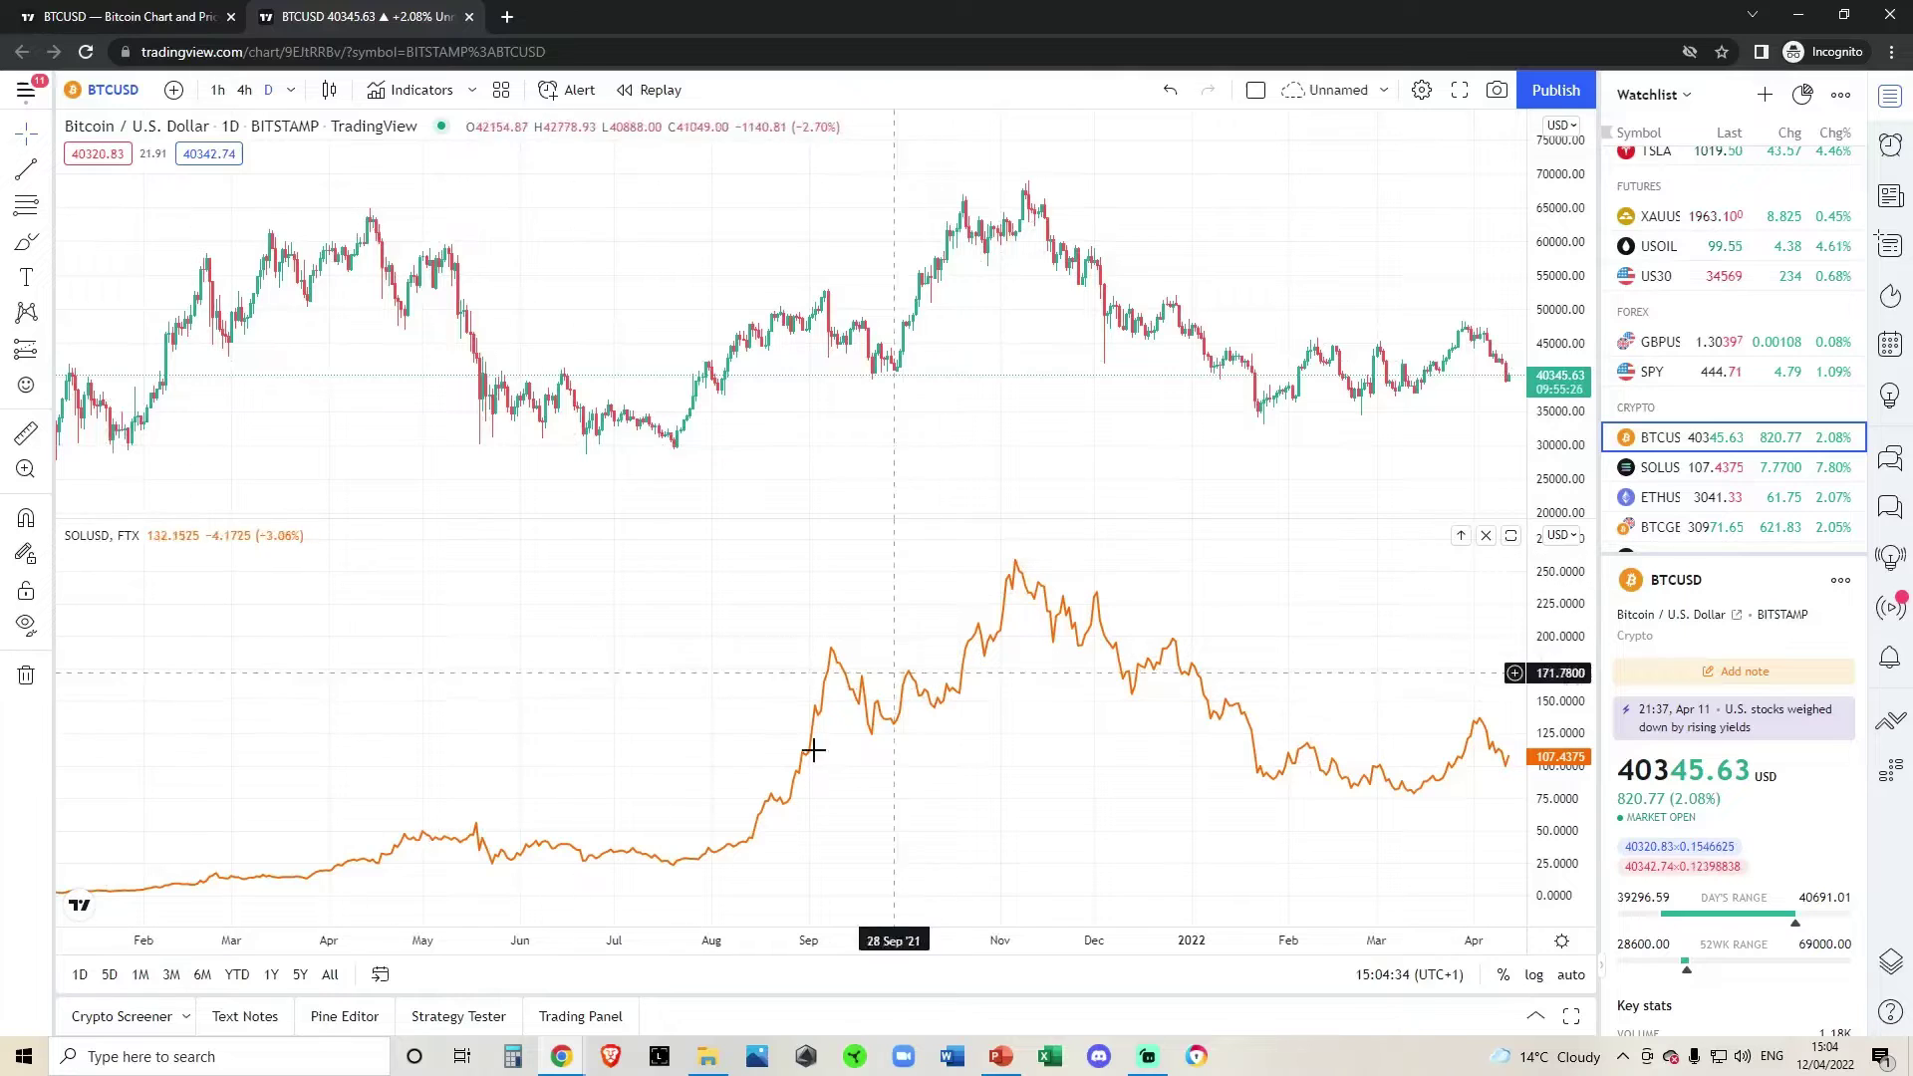
# Compare BTCUSD (Bitstamp) and plot it as a third pane below Solana.
pyautogui.click(176, 95)
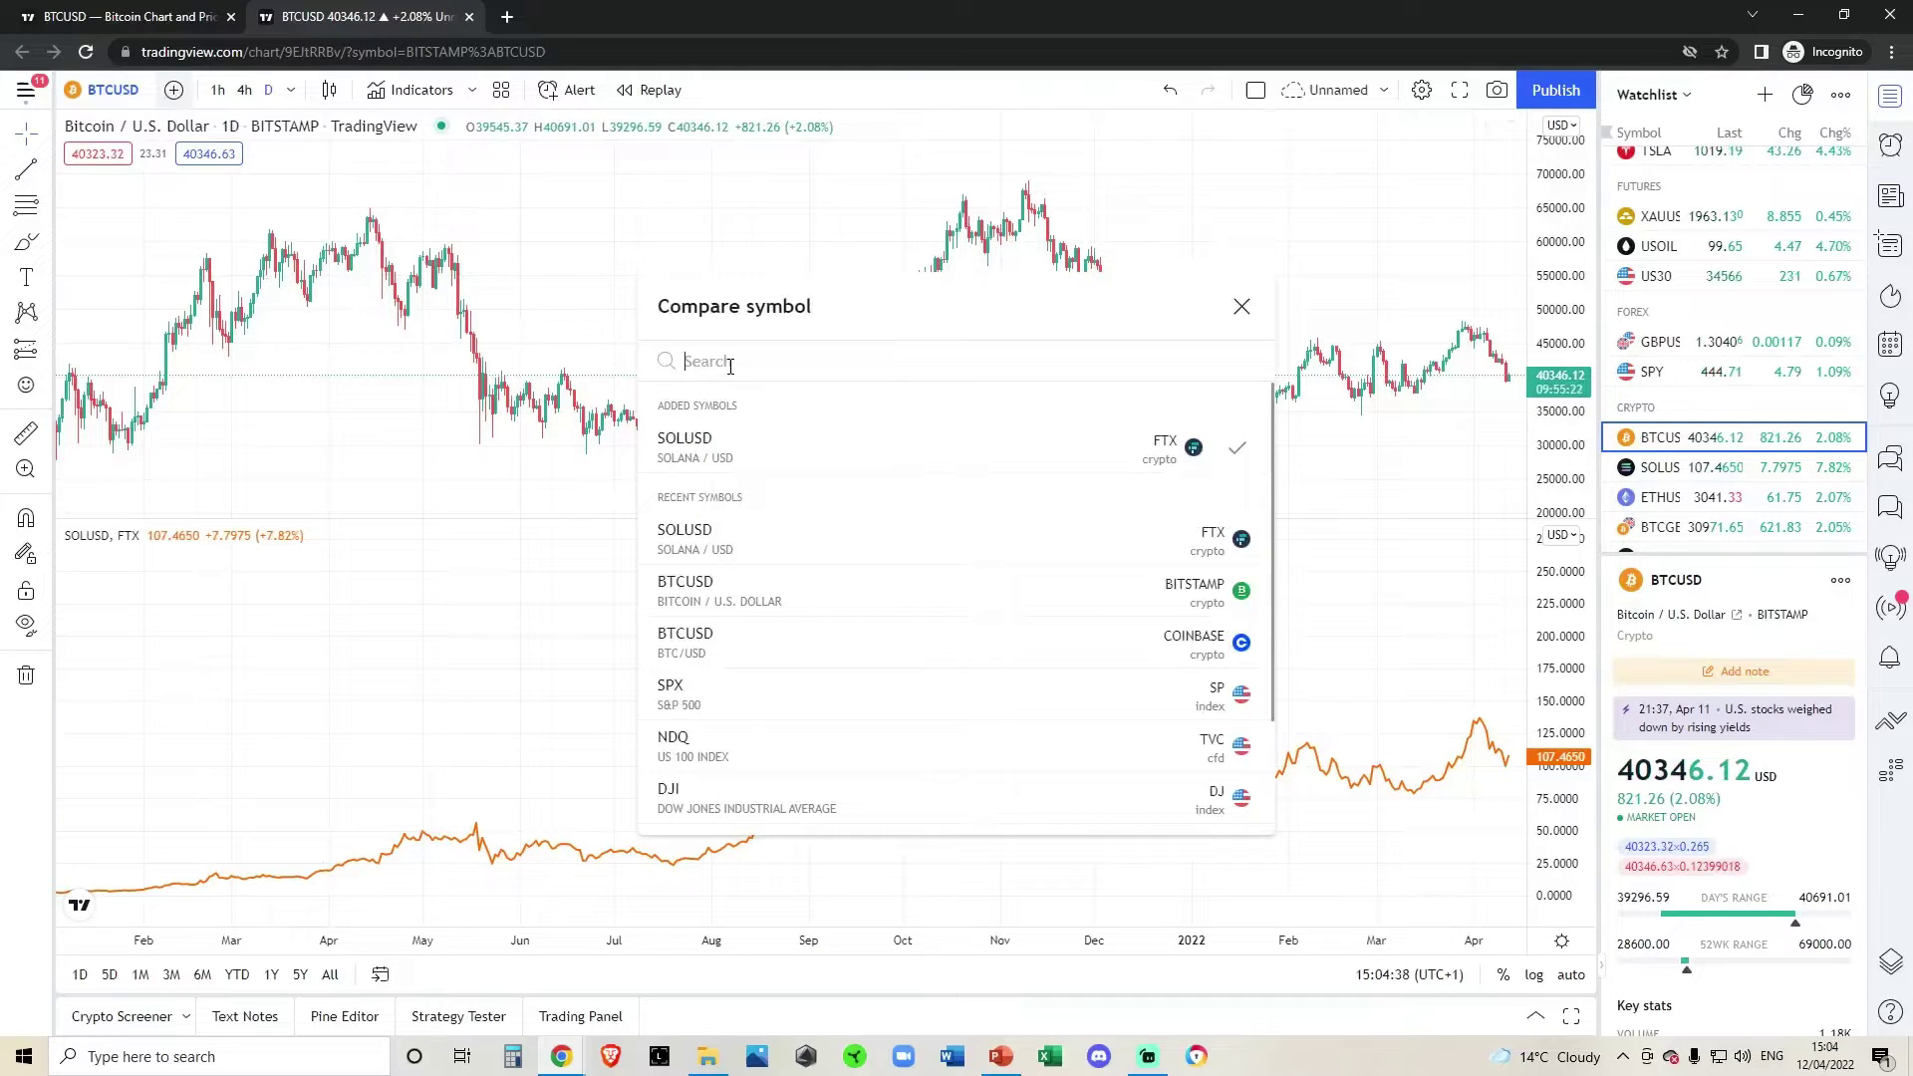
pyautogui.write('BTCUSD')
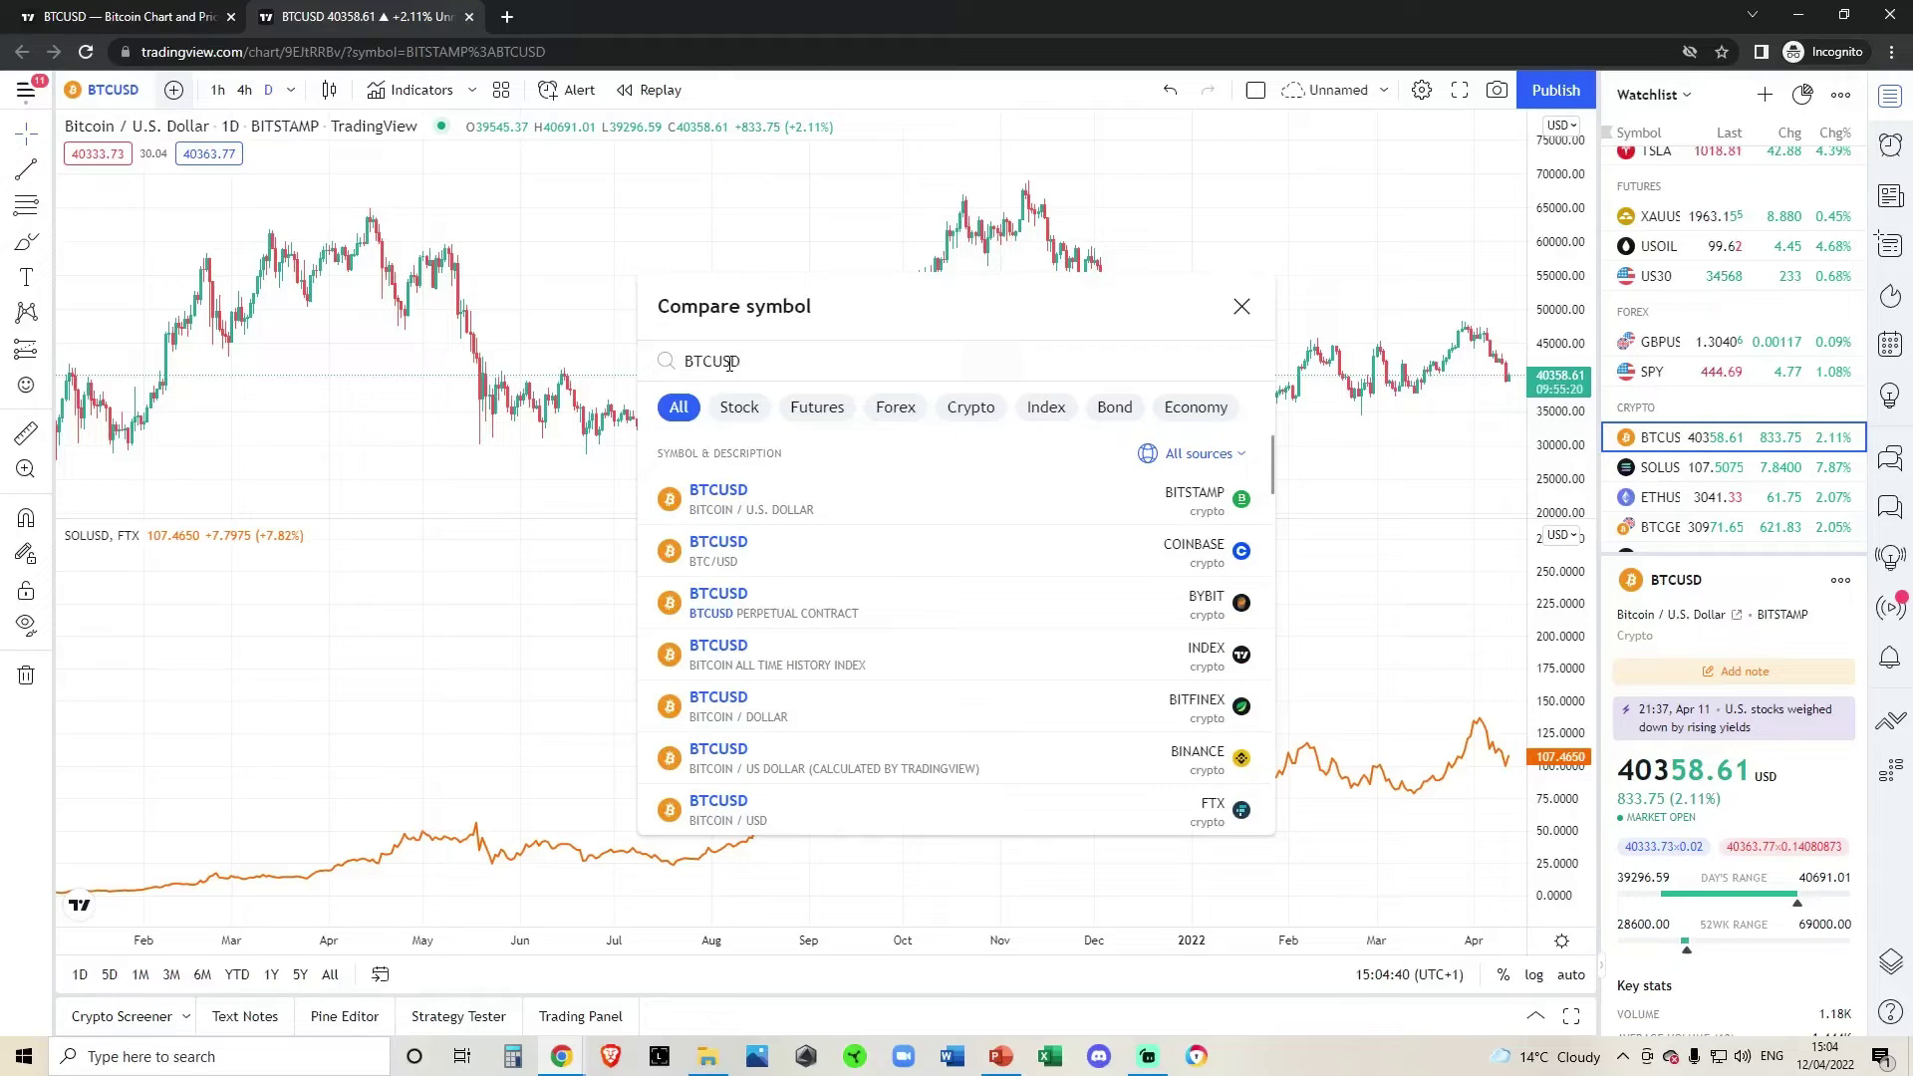
pyautogui.moveTo(765, 508)
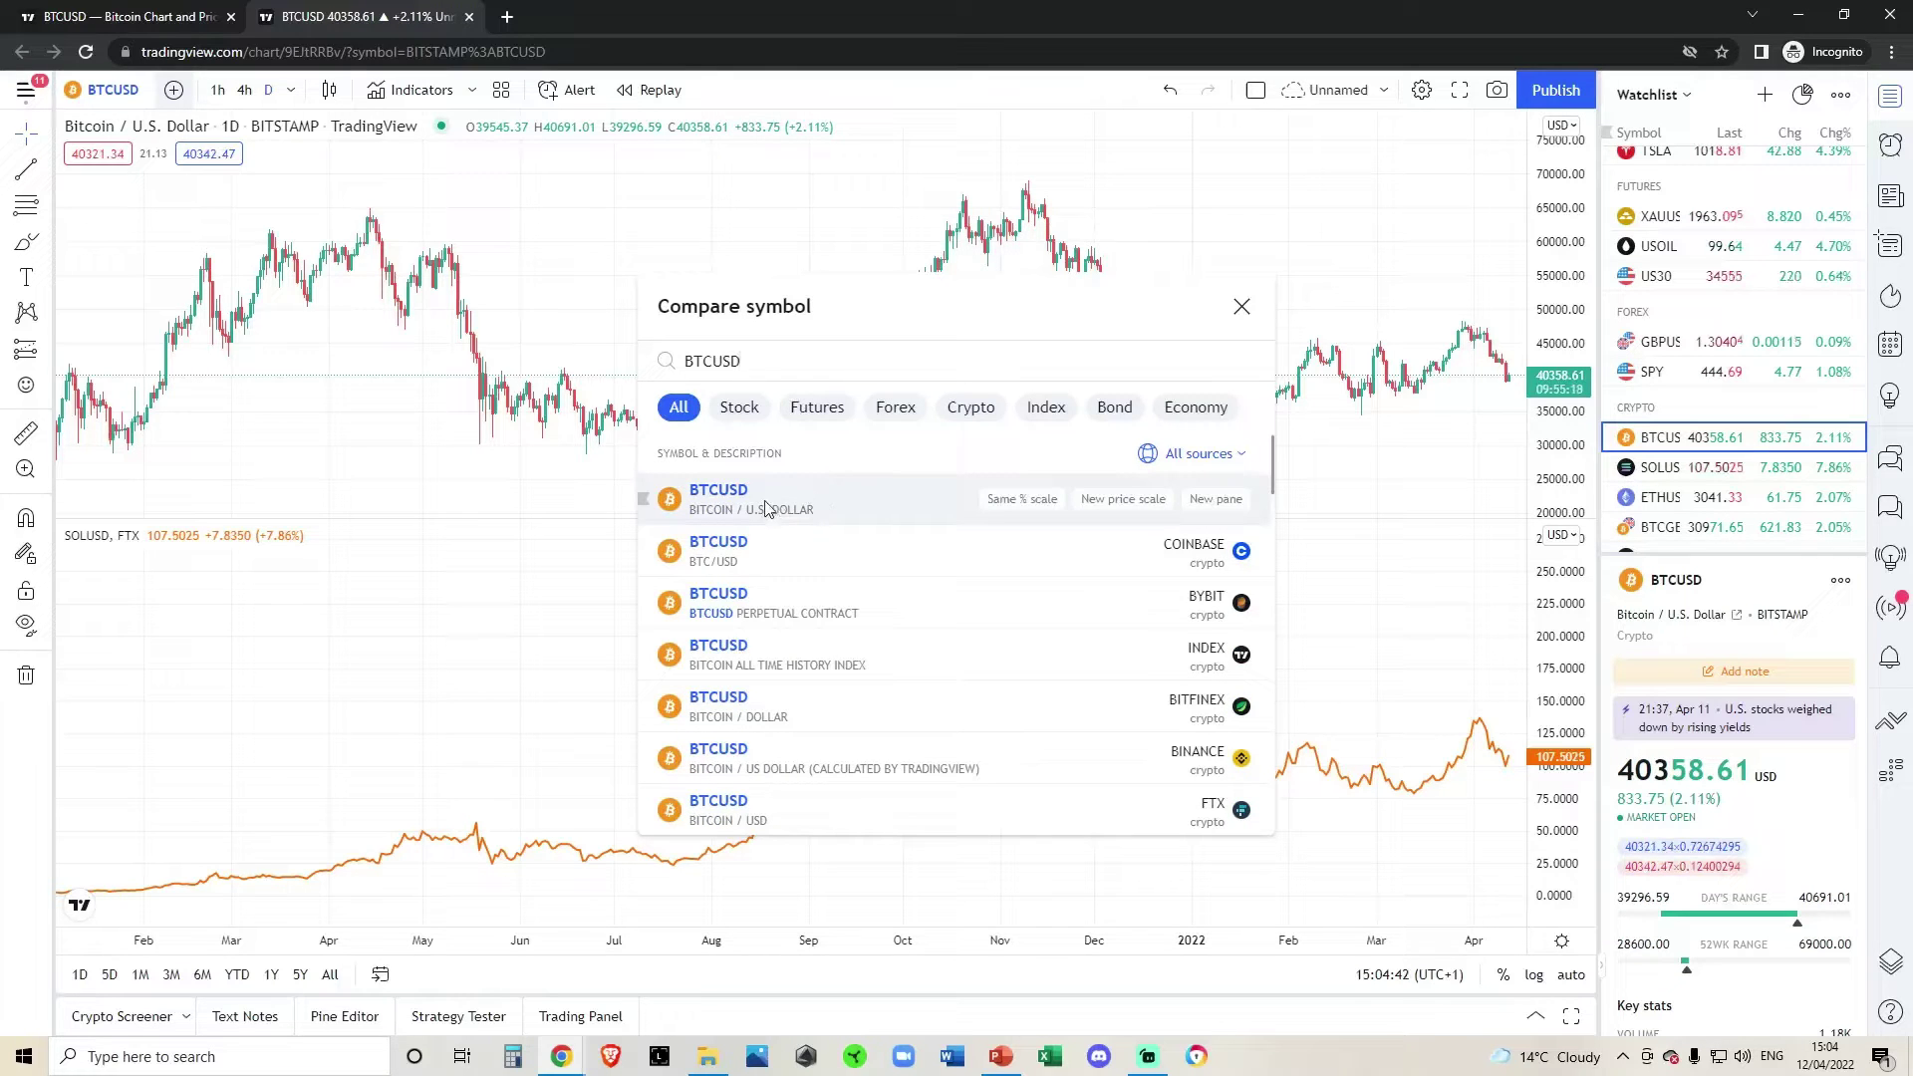
pyautogui.click(1216, 499)
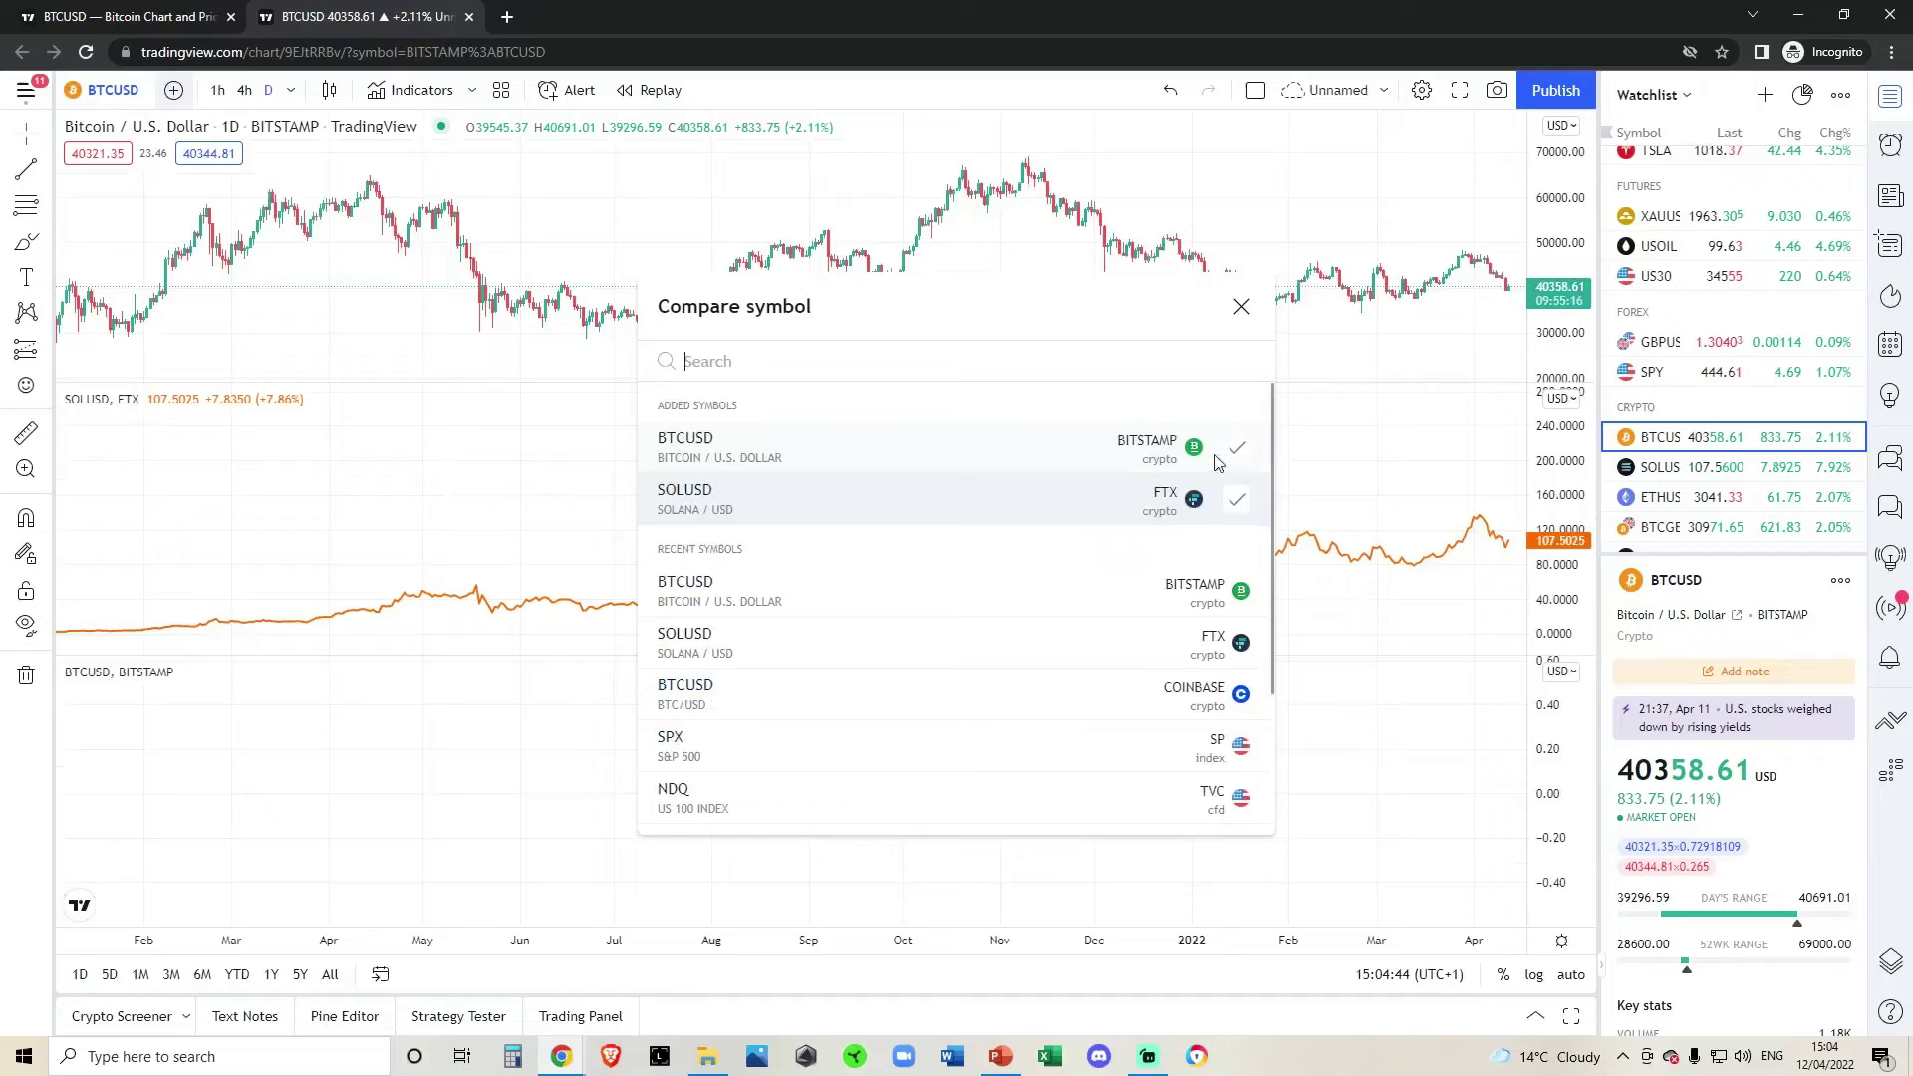
pyautogui.click(1242, 306)
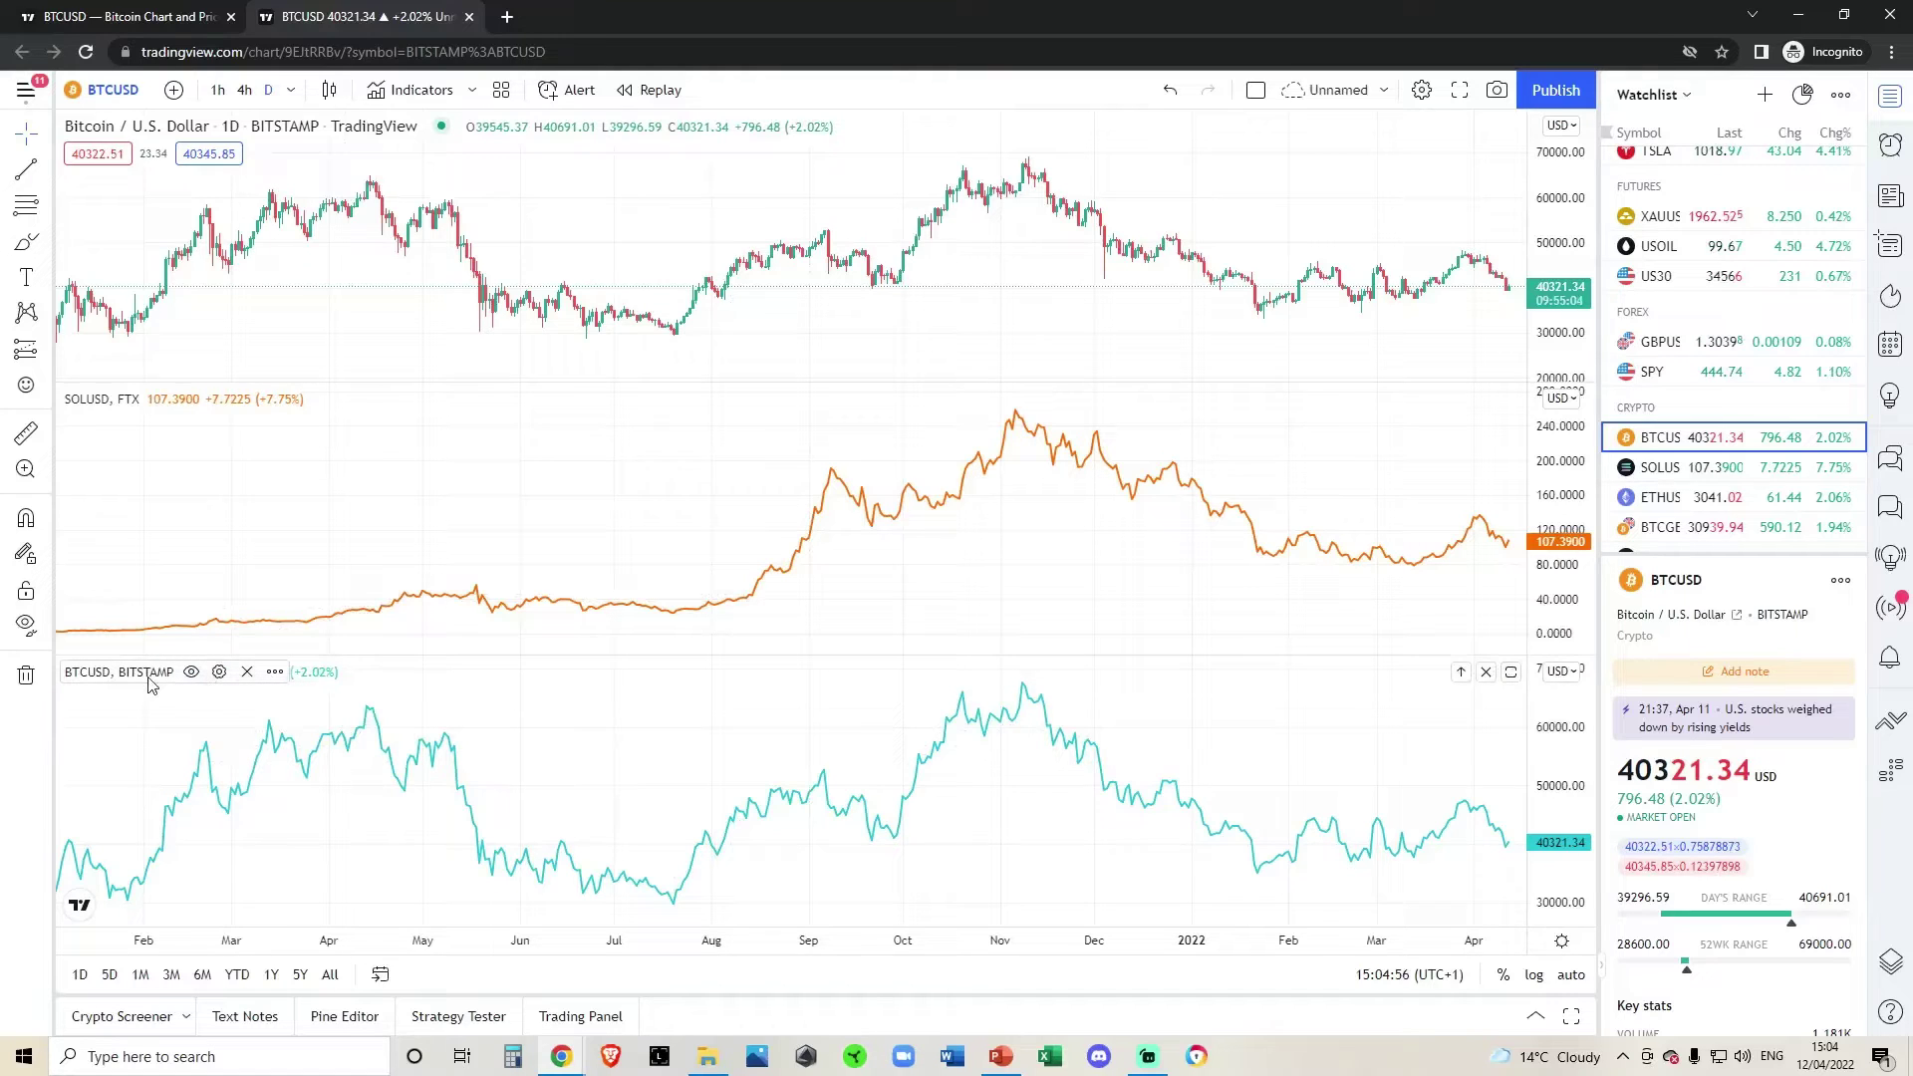
# Move the BTCUSD line into the Solana pane above and maximize that shared pane.
pyautogui.click(275, 672)
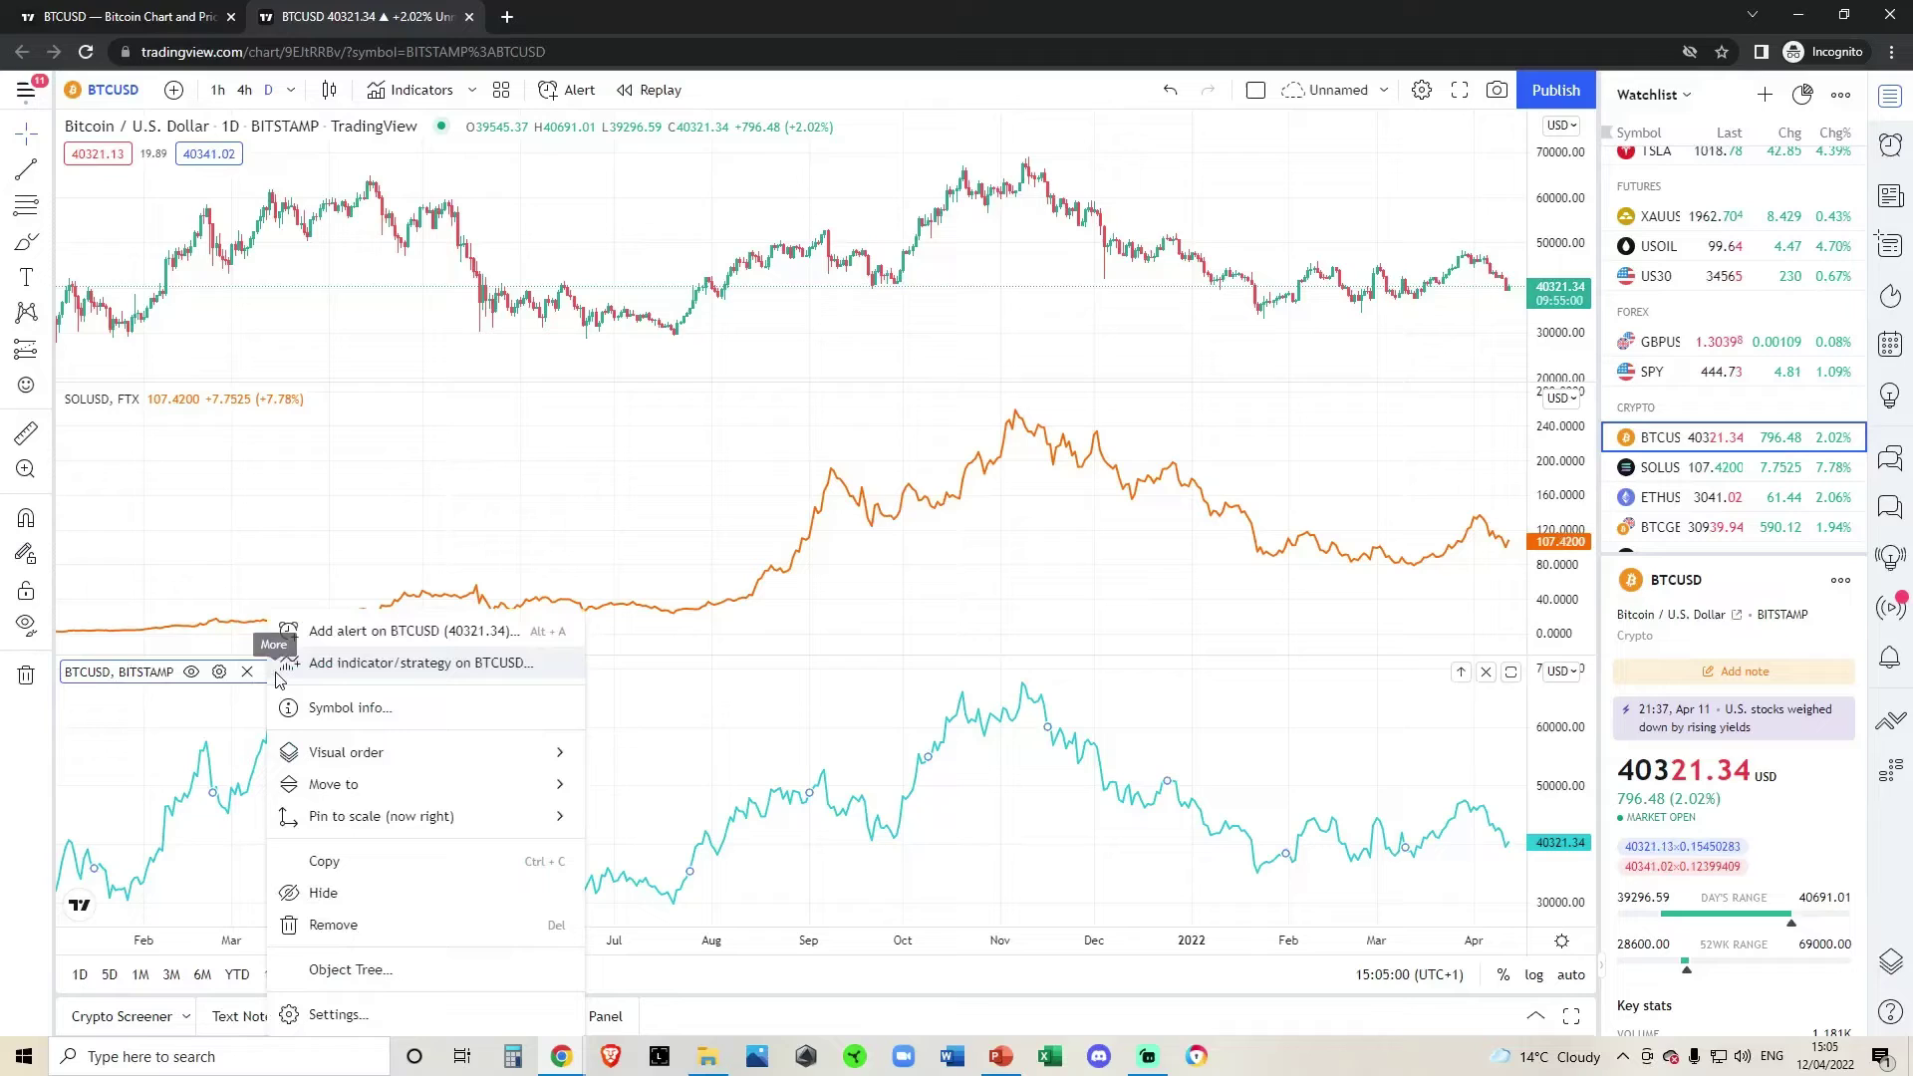
pyautogui.moveTo(419, 784)
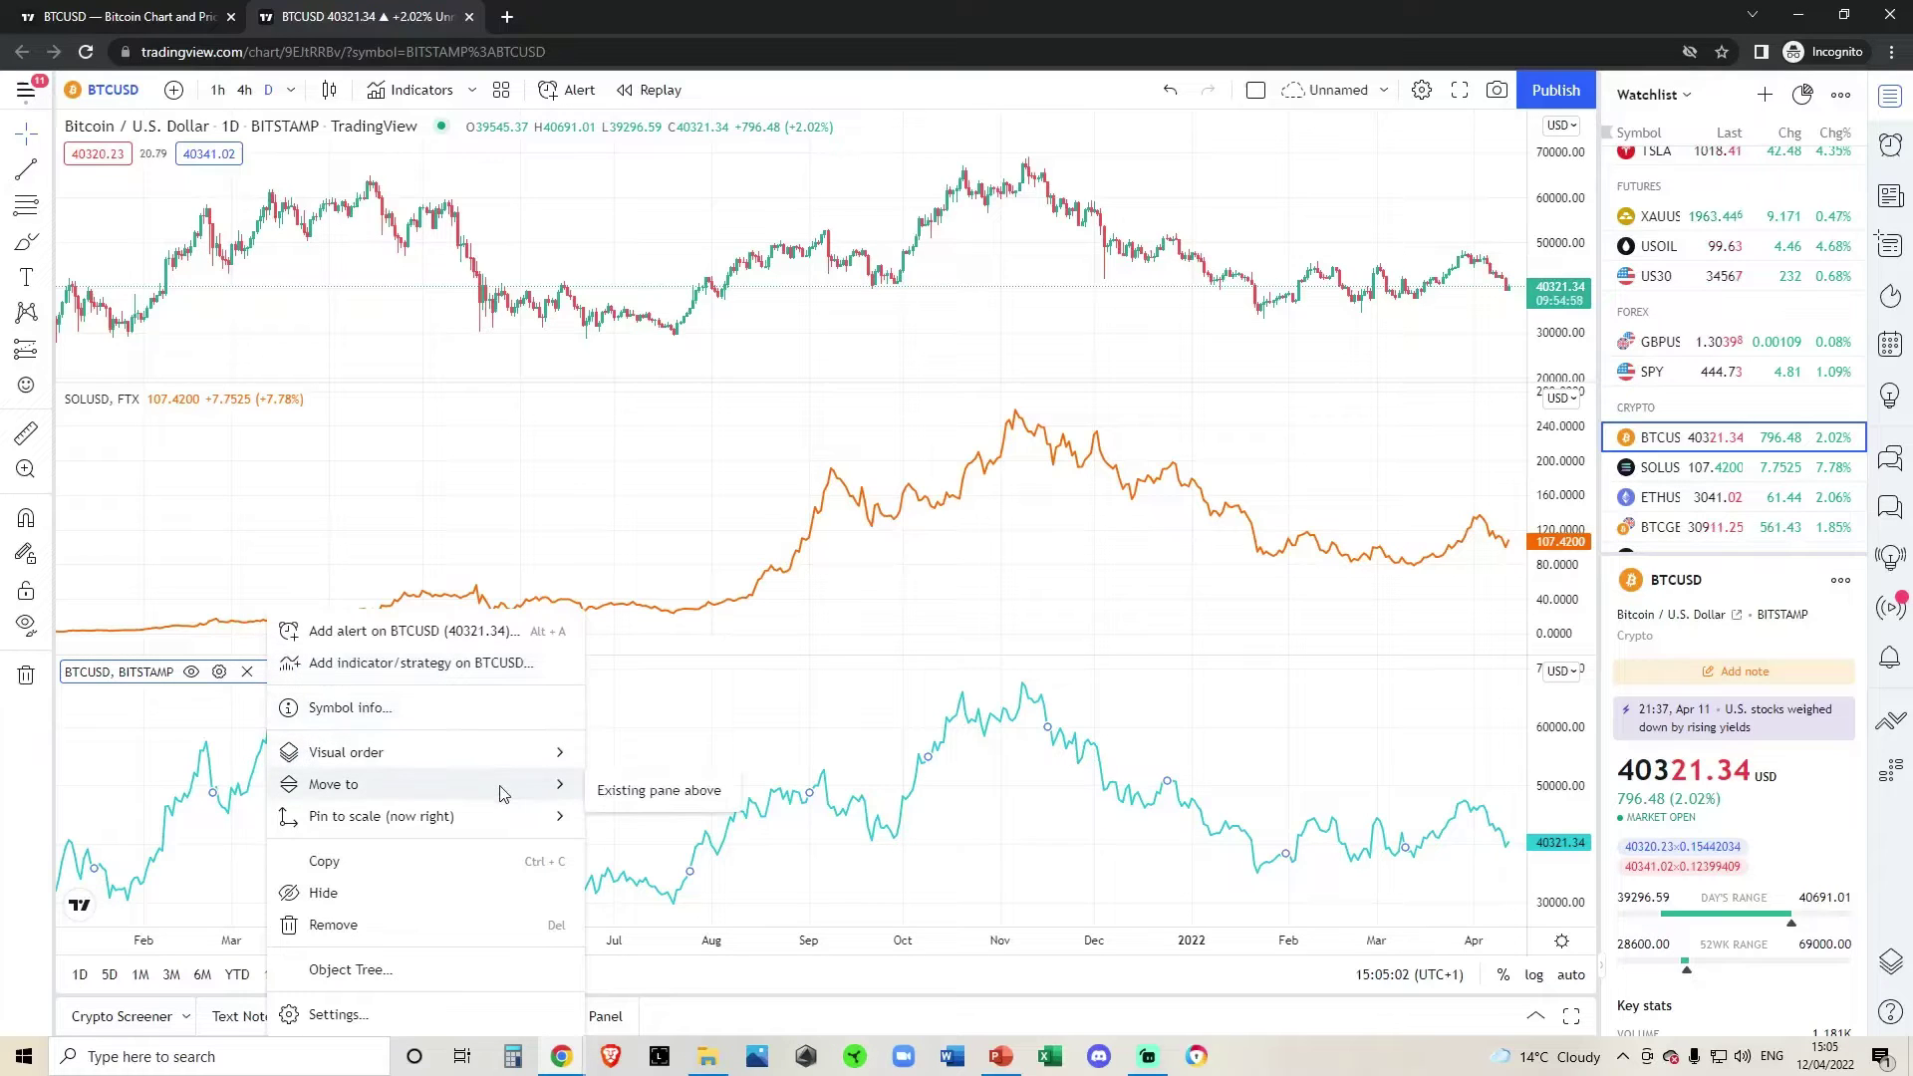
pyautogui.click(638, 797)
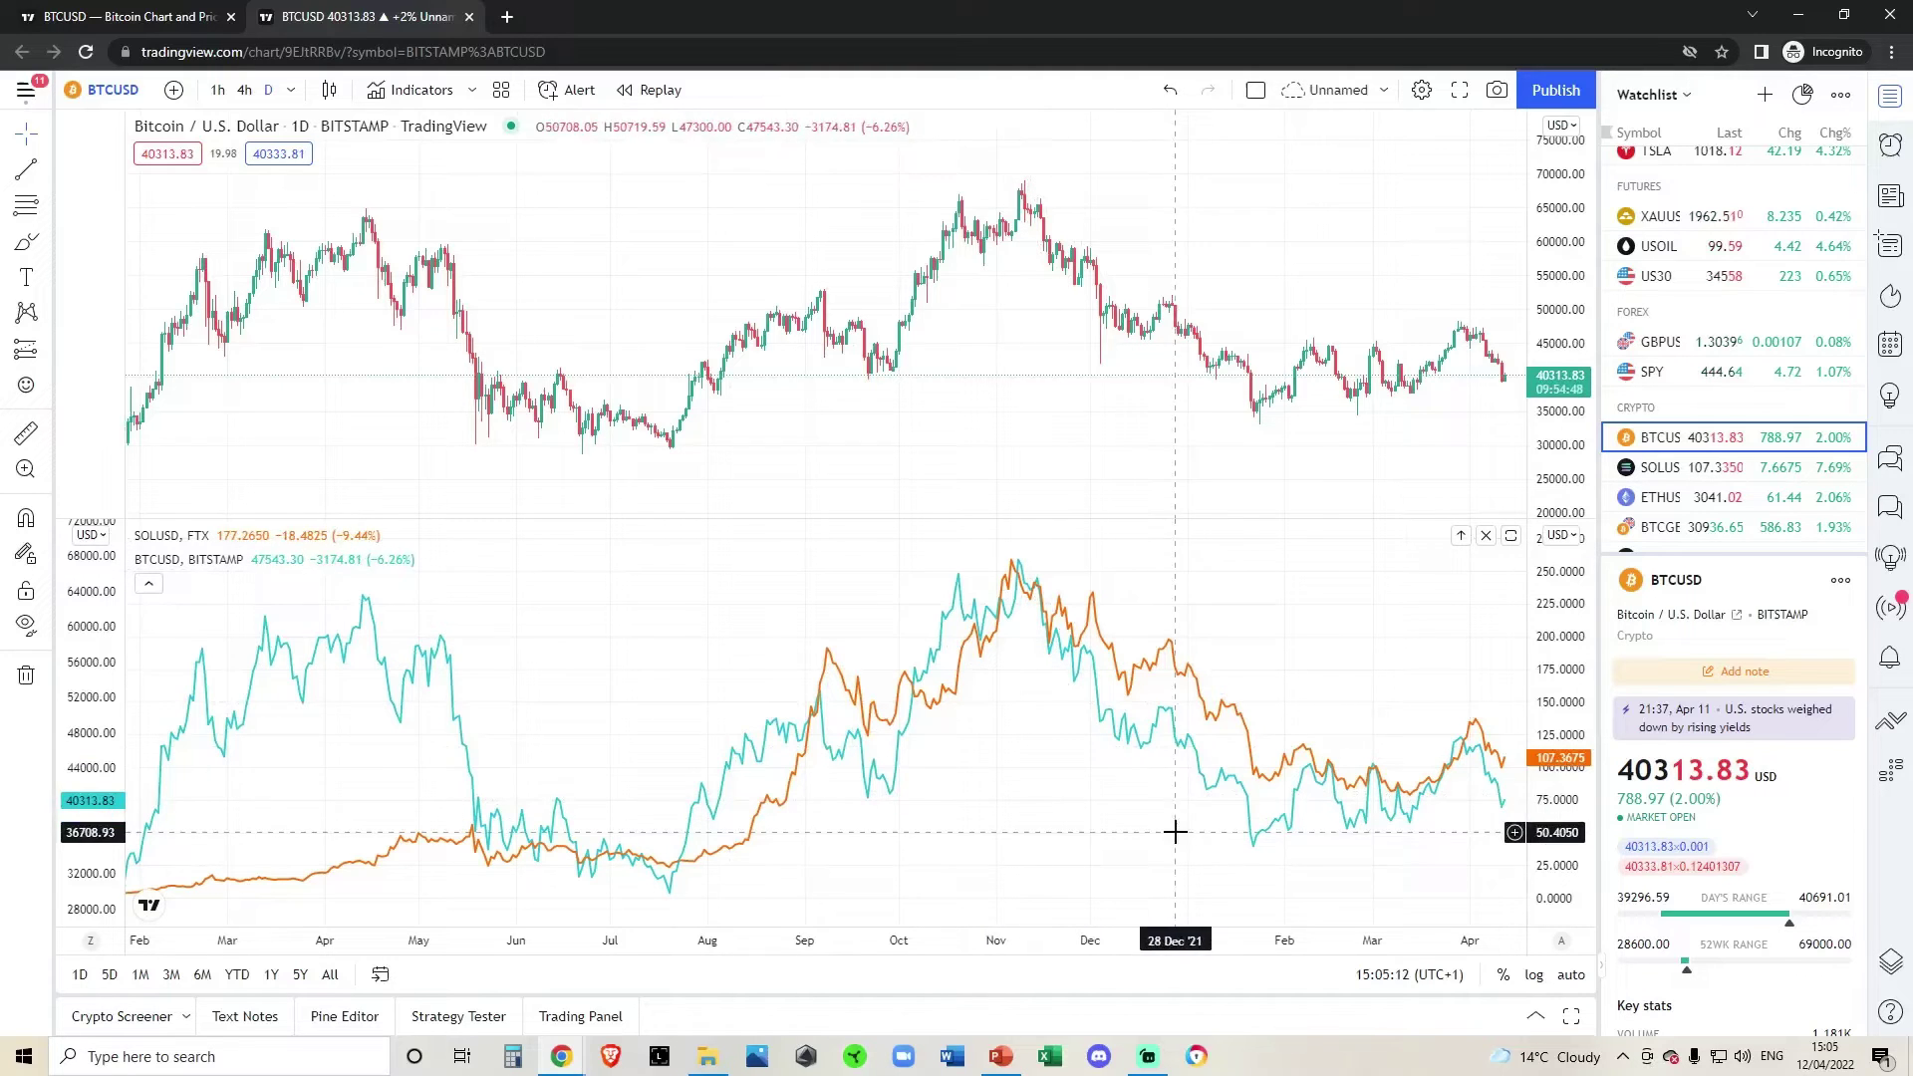
pyautogui.click(1510, 538)
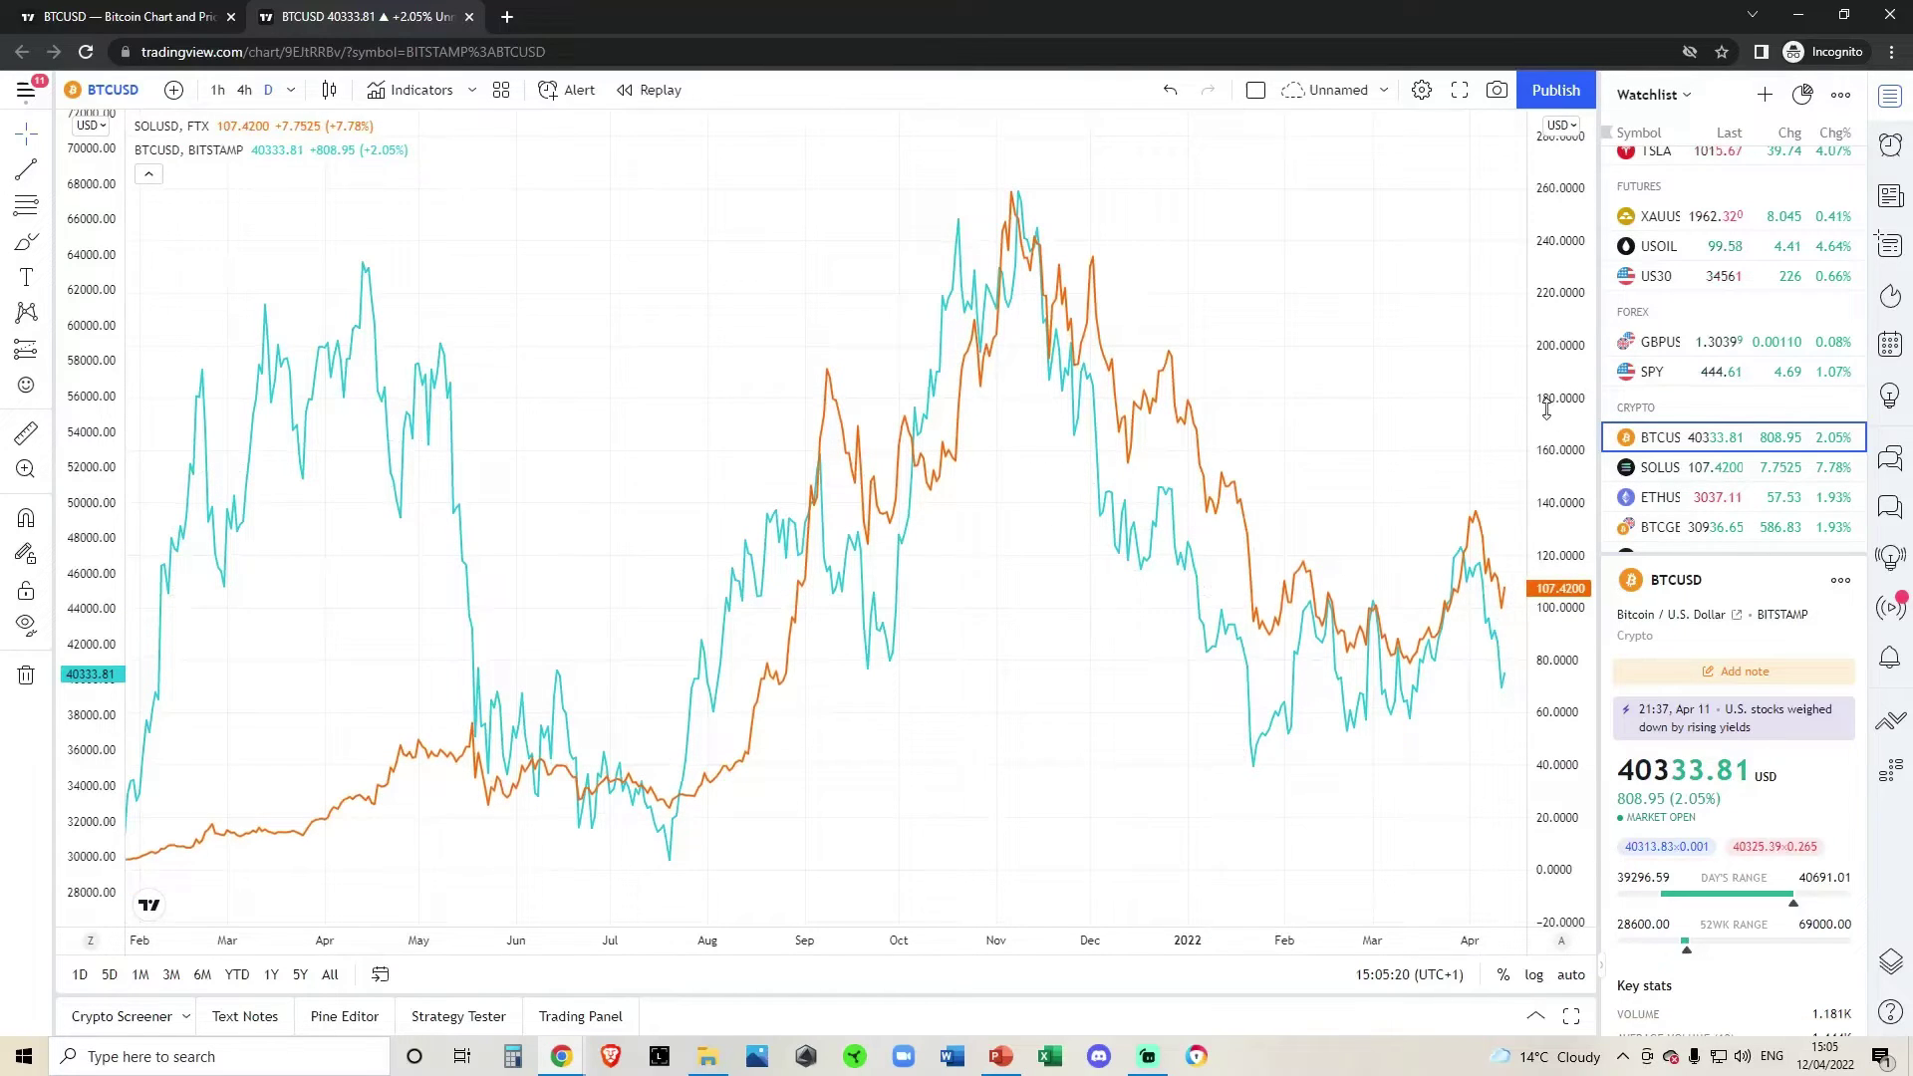
# Stretch, compress and pan the Solana scale so its swings align with Bitcoin's line.
pyautogui.moveTo(1144, 692)
pyautogui.mouseDown()
pyautogui.moveTo(1149, 675)
pyautogui.moveTo(1144, 747)
pyautogui.mouseUp()
pyautogui.moveTo(1566, 493); pyautogui.dragTo(1566, 456)
pyautogui.moveTo(1395, 457); pyautogui.dragTo(1401, 406)
pyautogui.moveTo(1552, 431); pyautogui.dragTo(1552, 438)
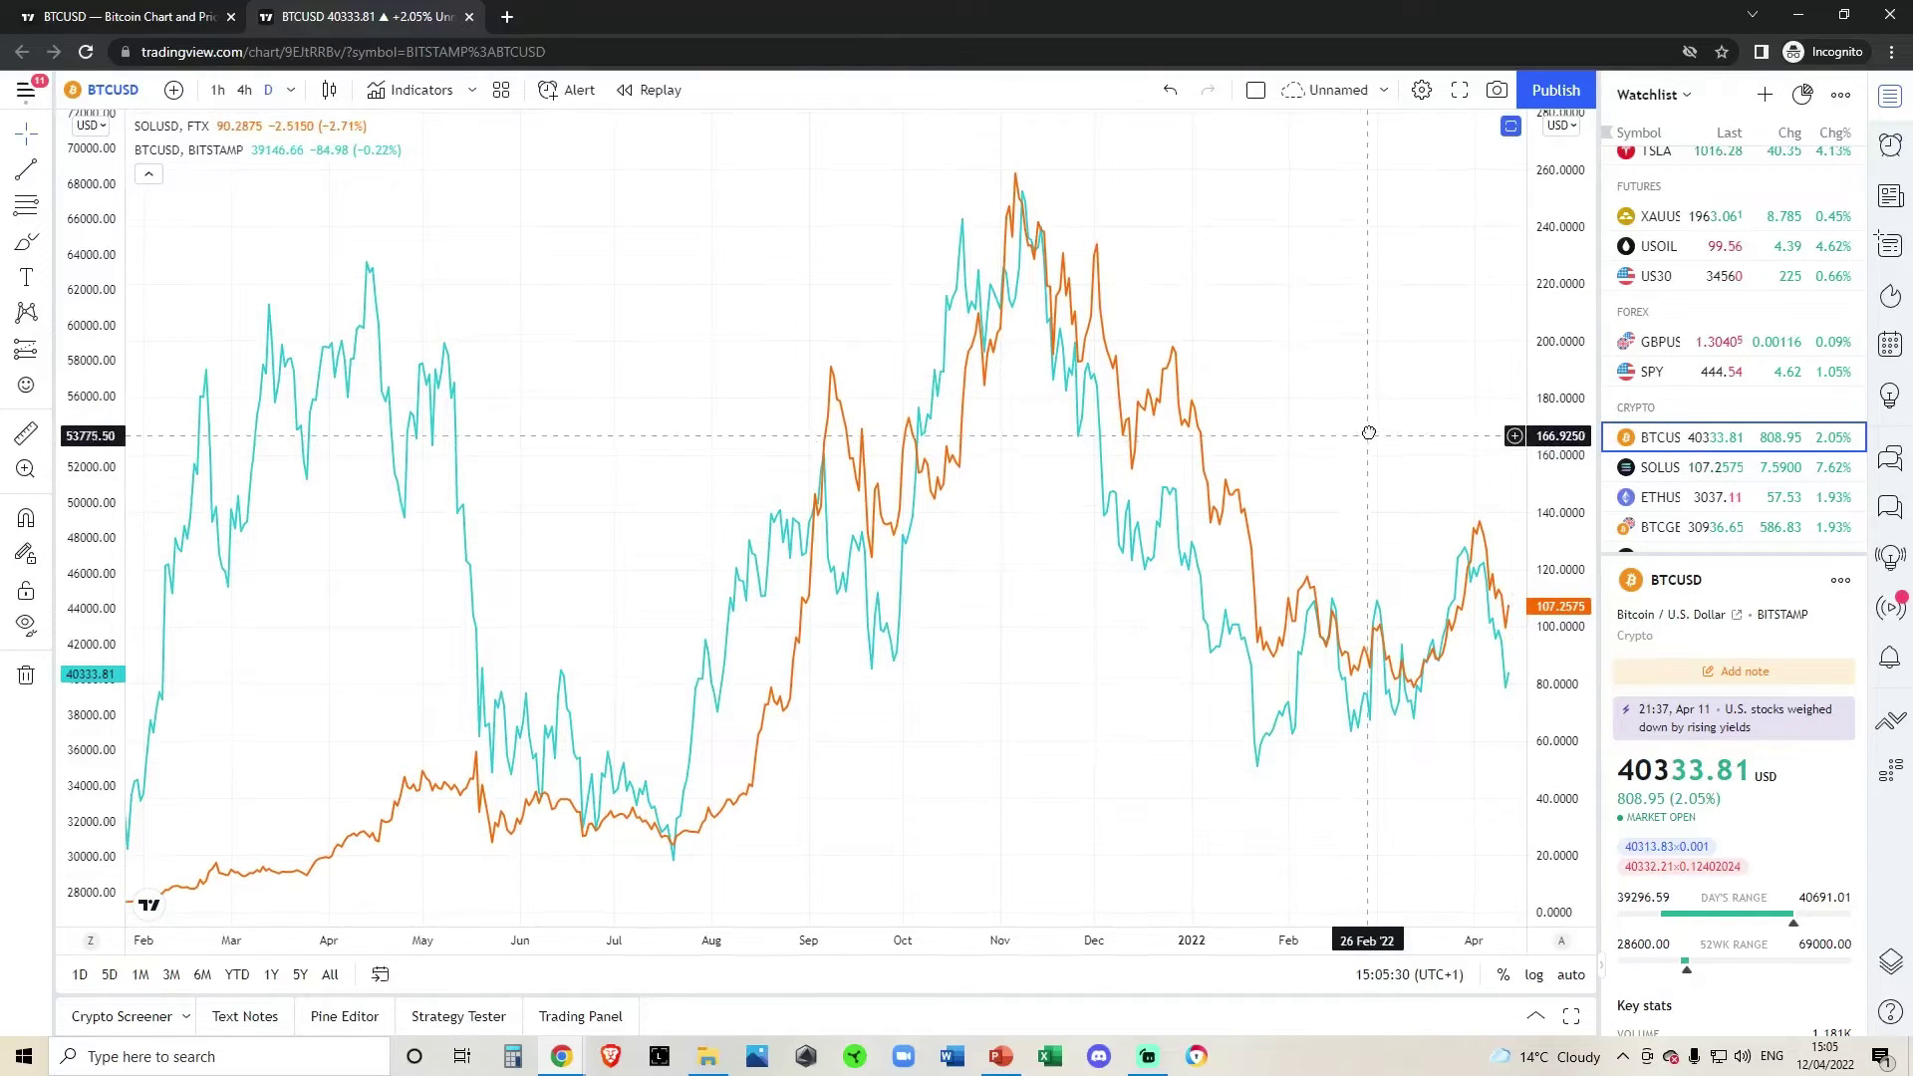
pyautogui.moveTo(1368, 434); pyautogui.dragTo(1369, 453)
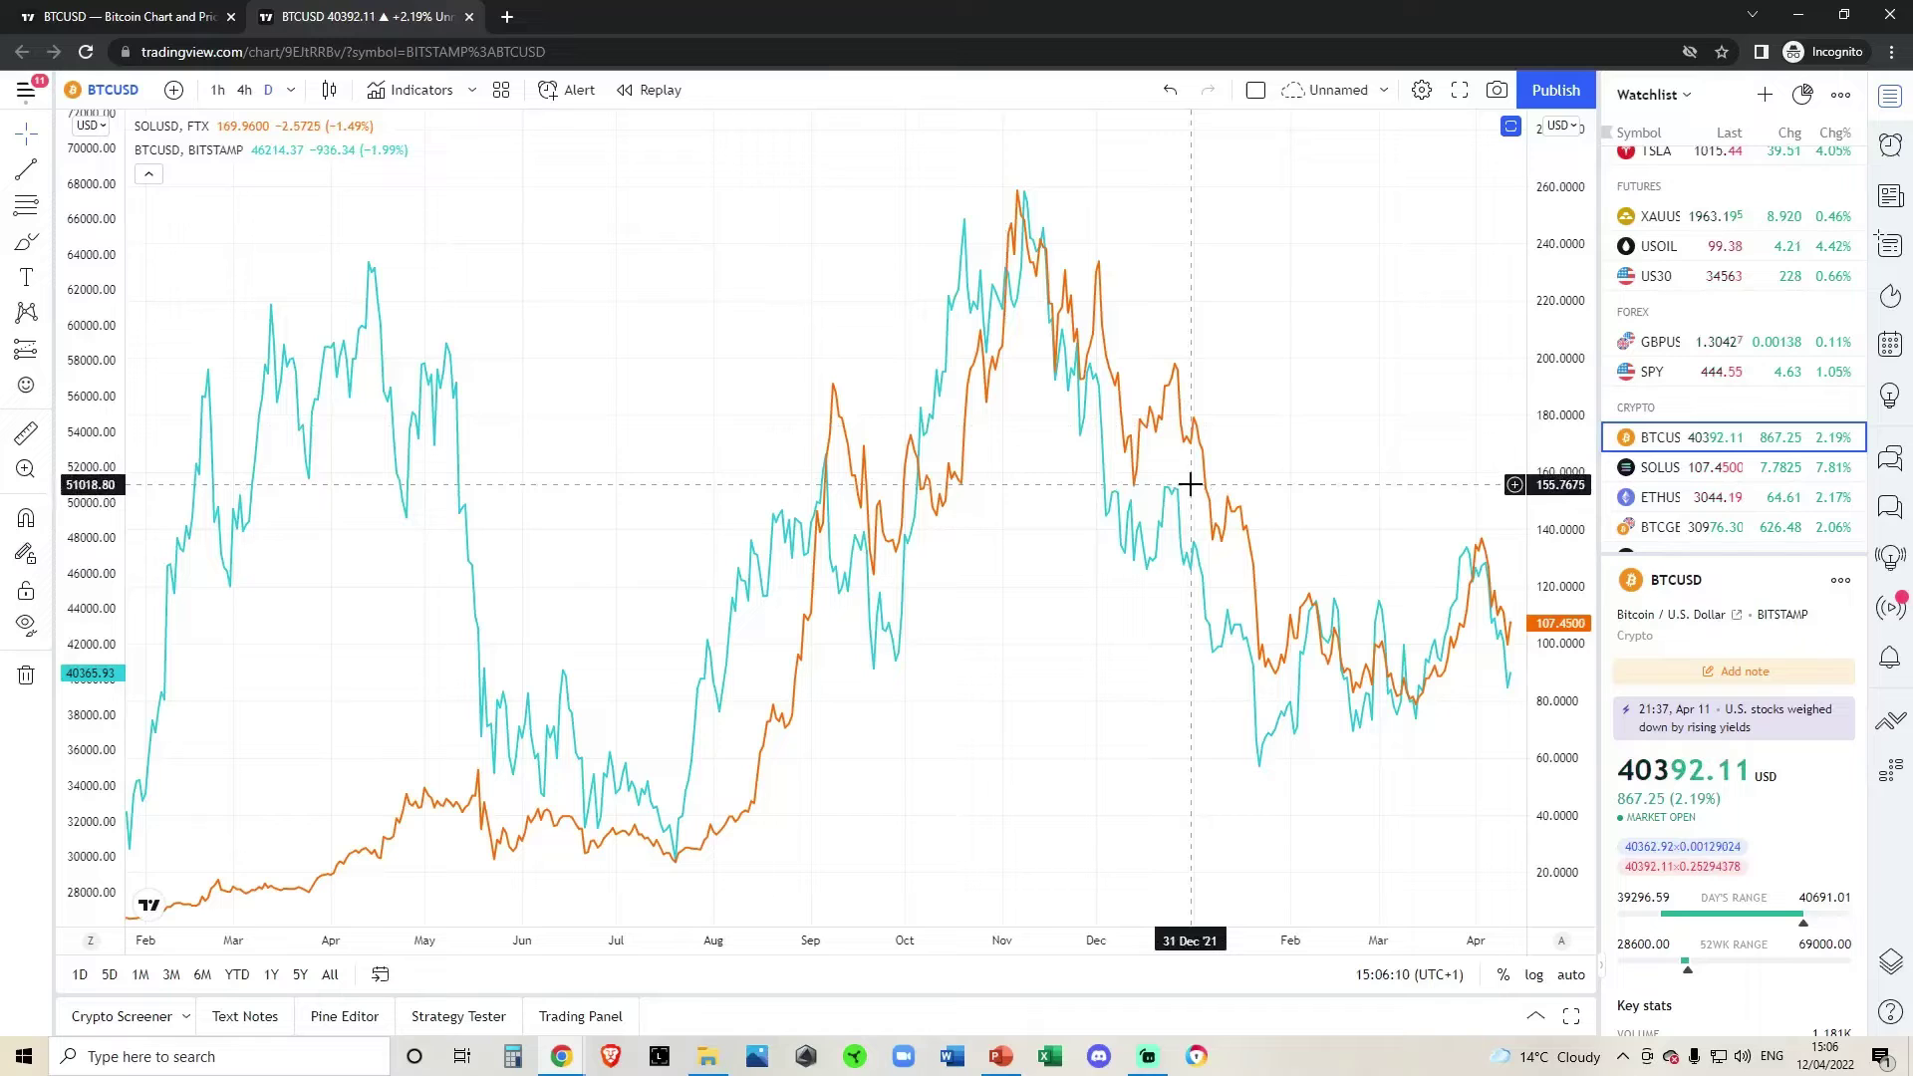
pyautogui.moveTo(188, 149)
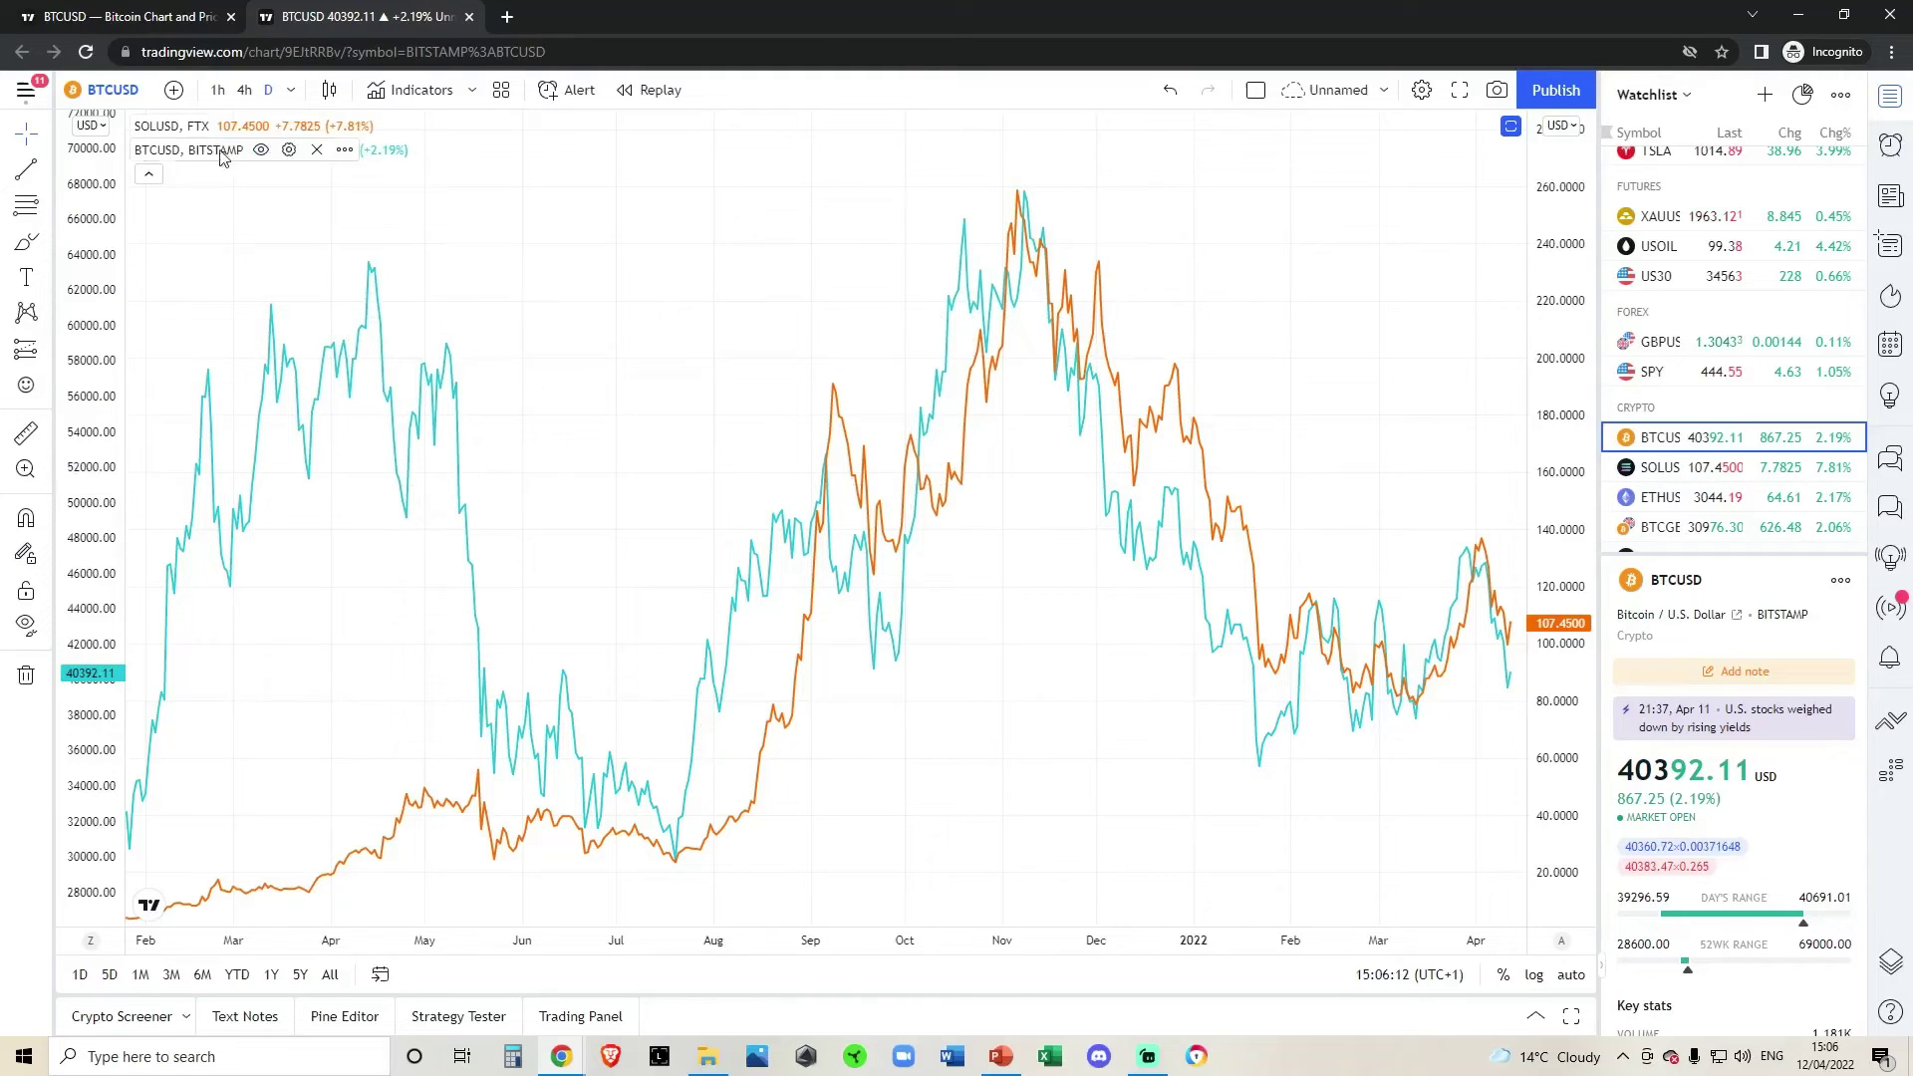
# Remove the Bitcoin line from the Solana pane and add Coinbase ETHUSD in its own pane.
pyautogui.click(311, 150)
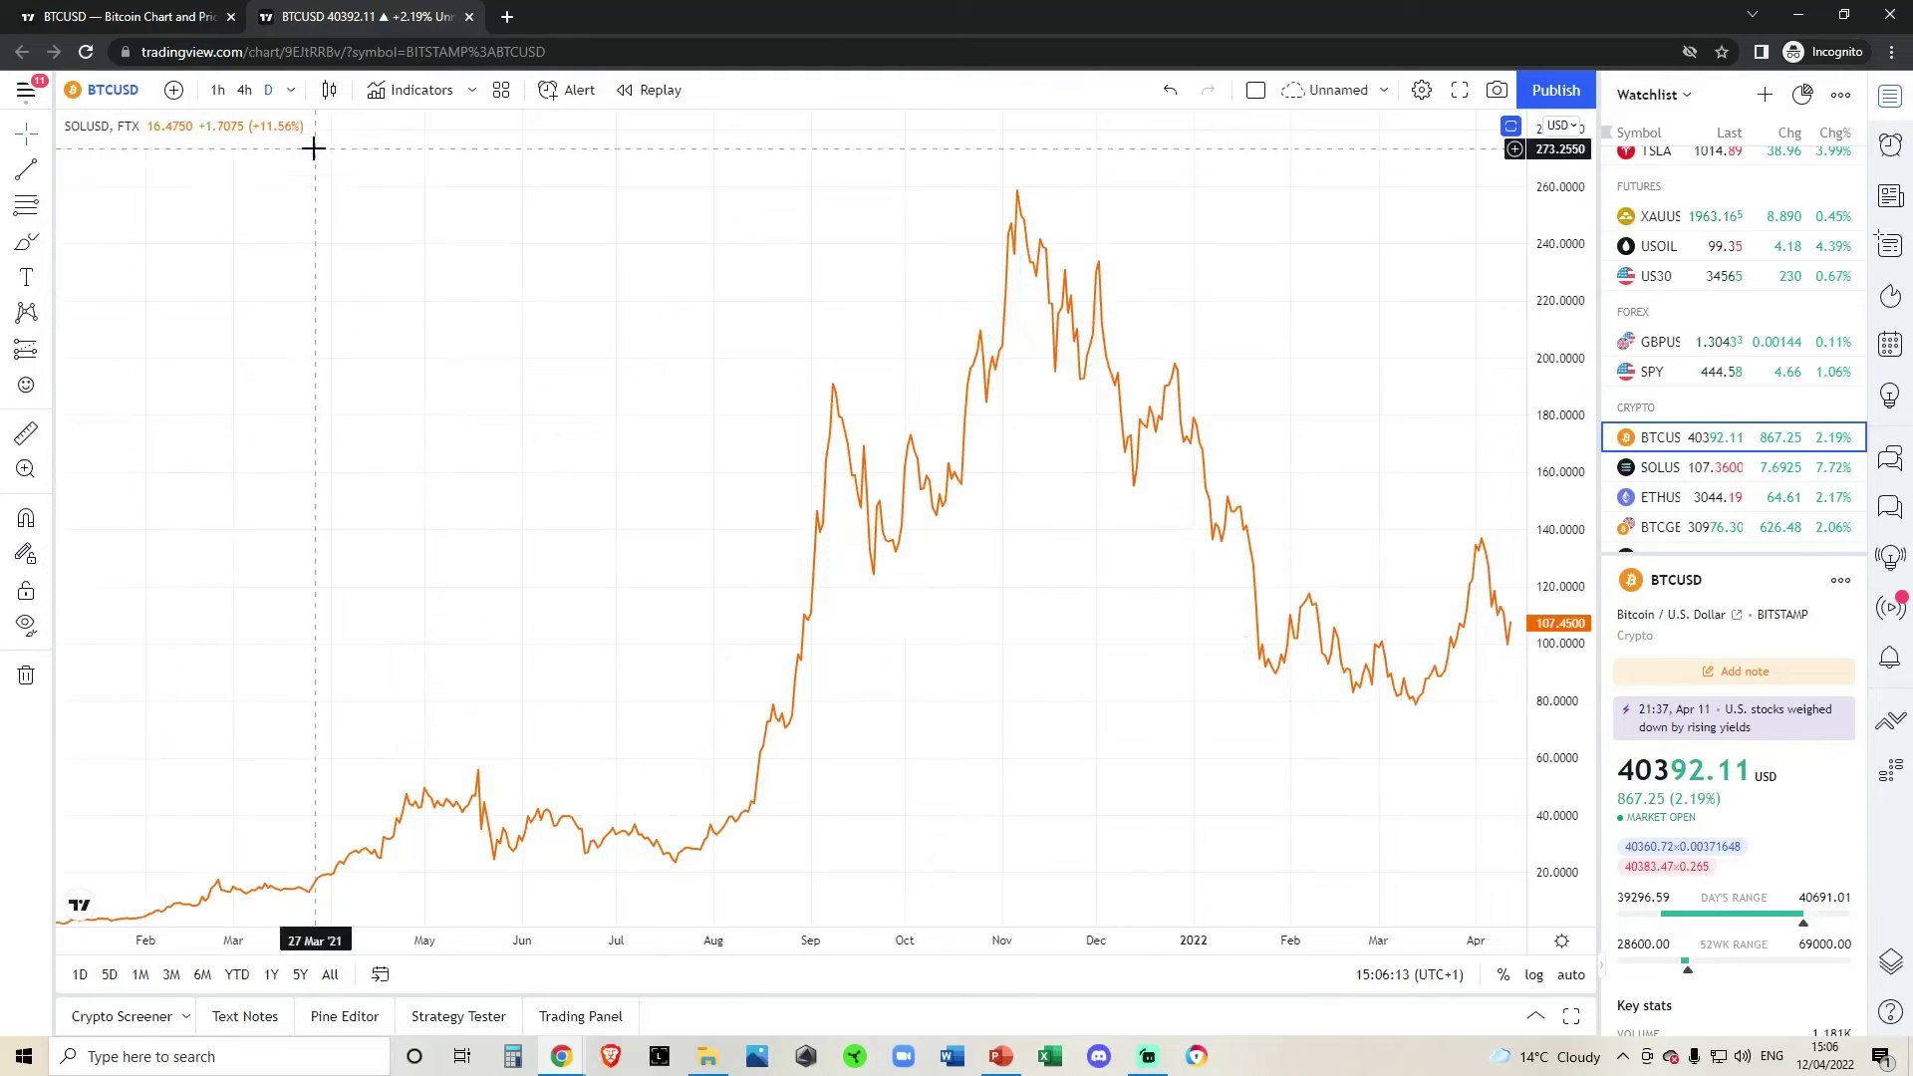
pyautogui.click(1510, 127)
pyautogui.click(173, 90)
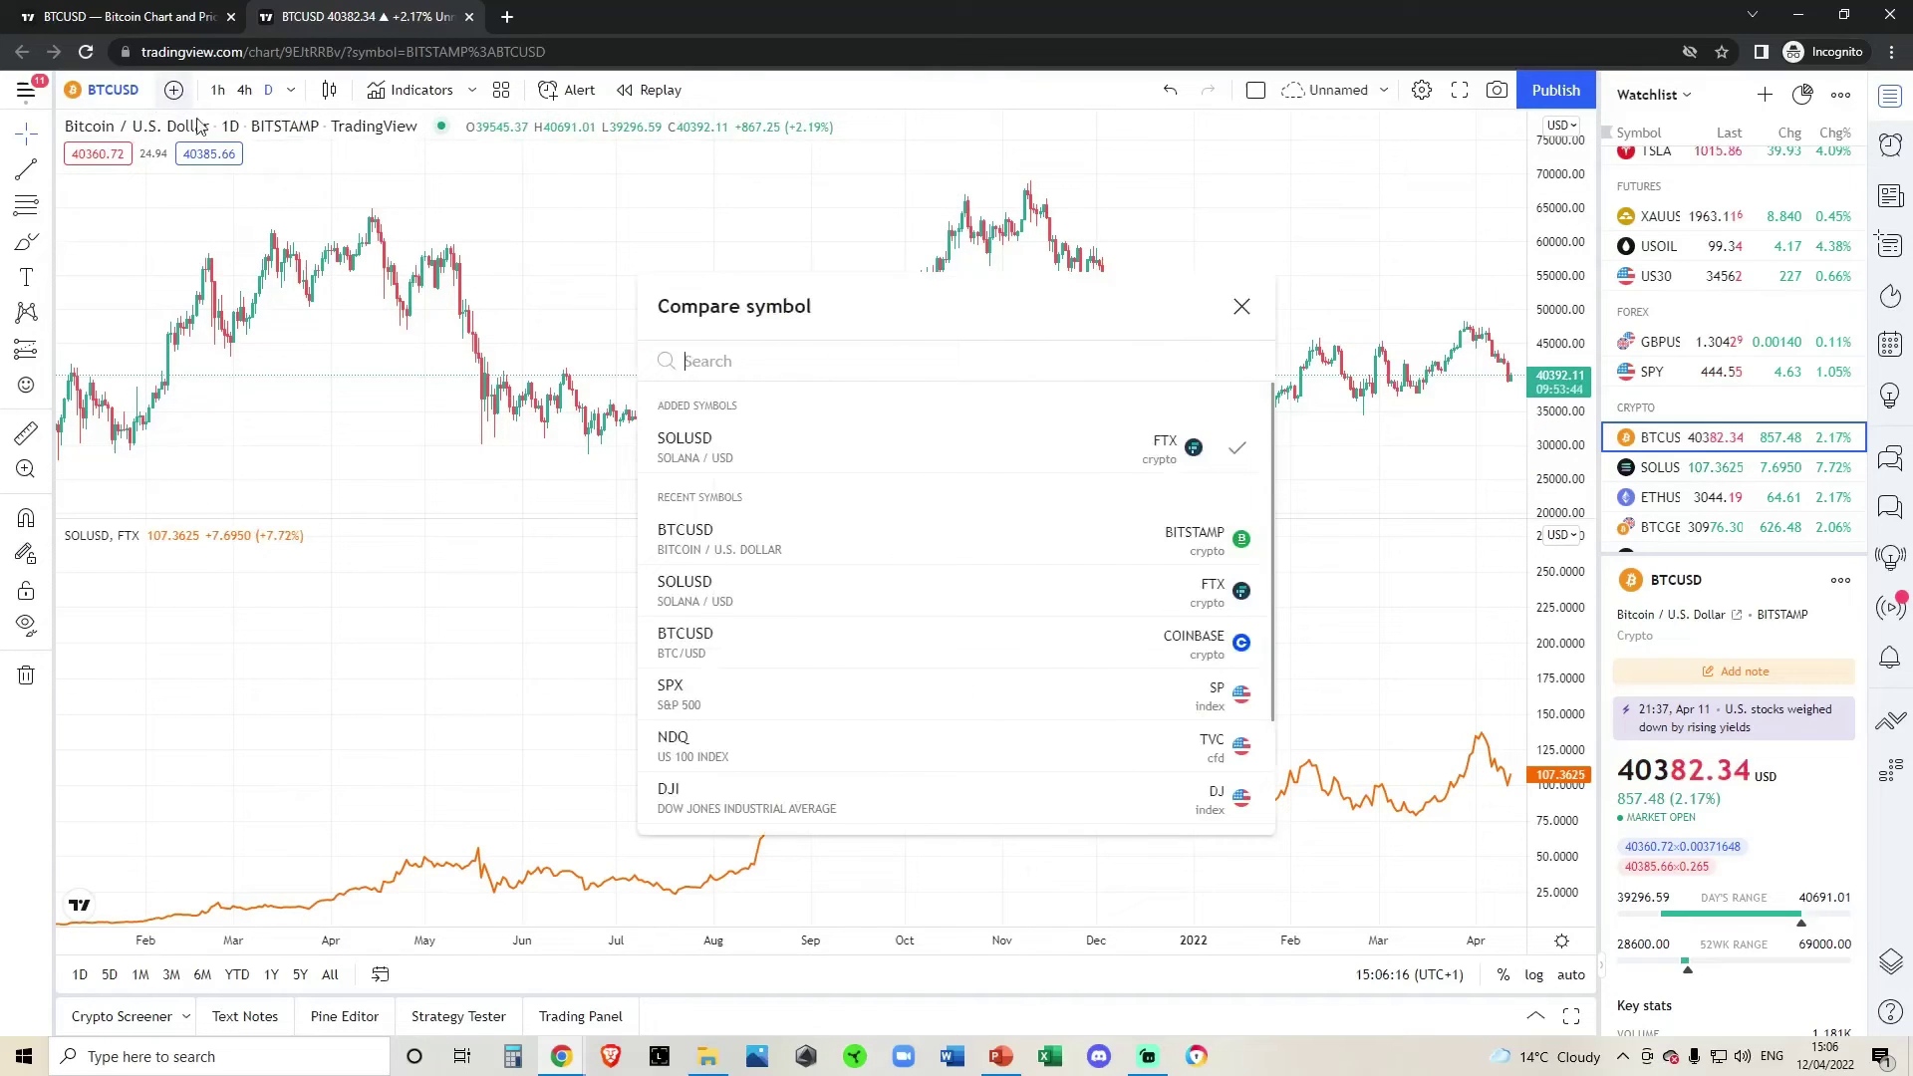
pyautogui.write('ETHUSD')
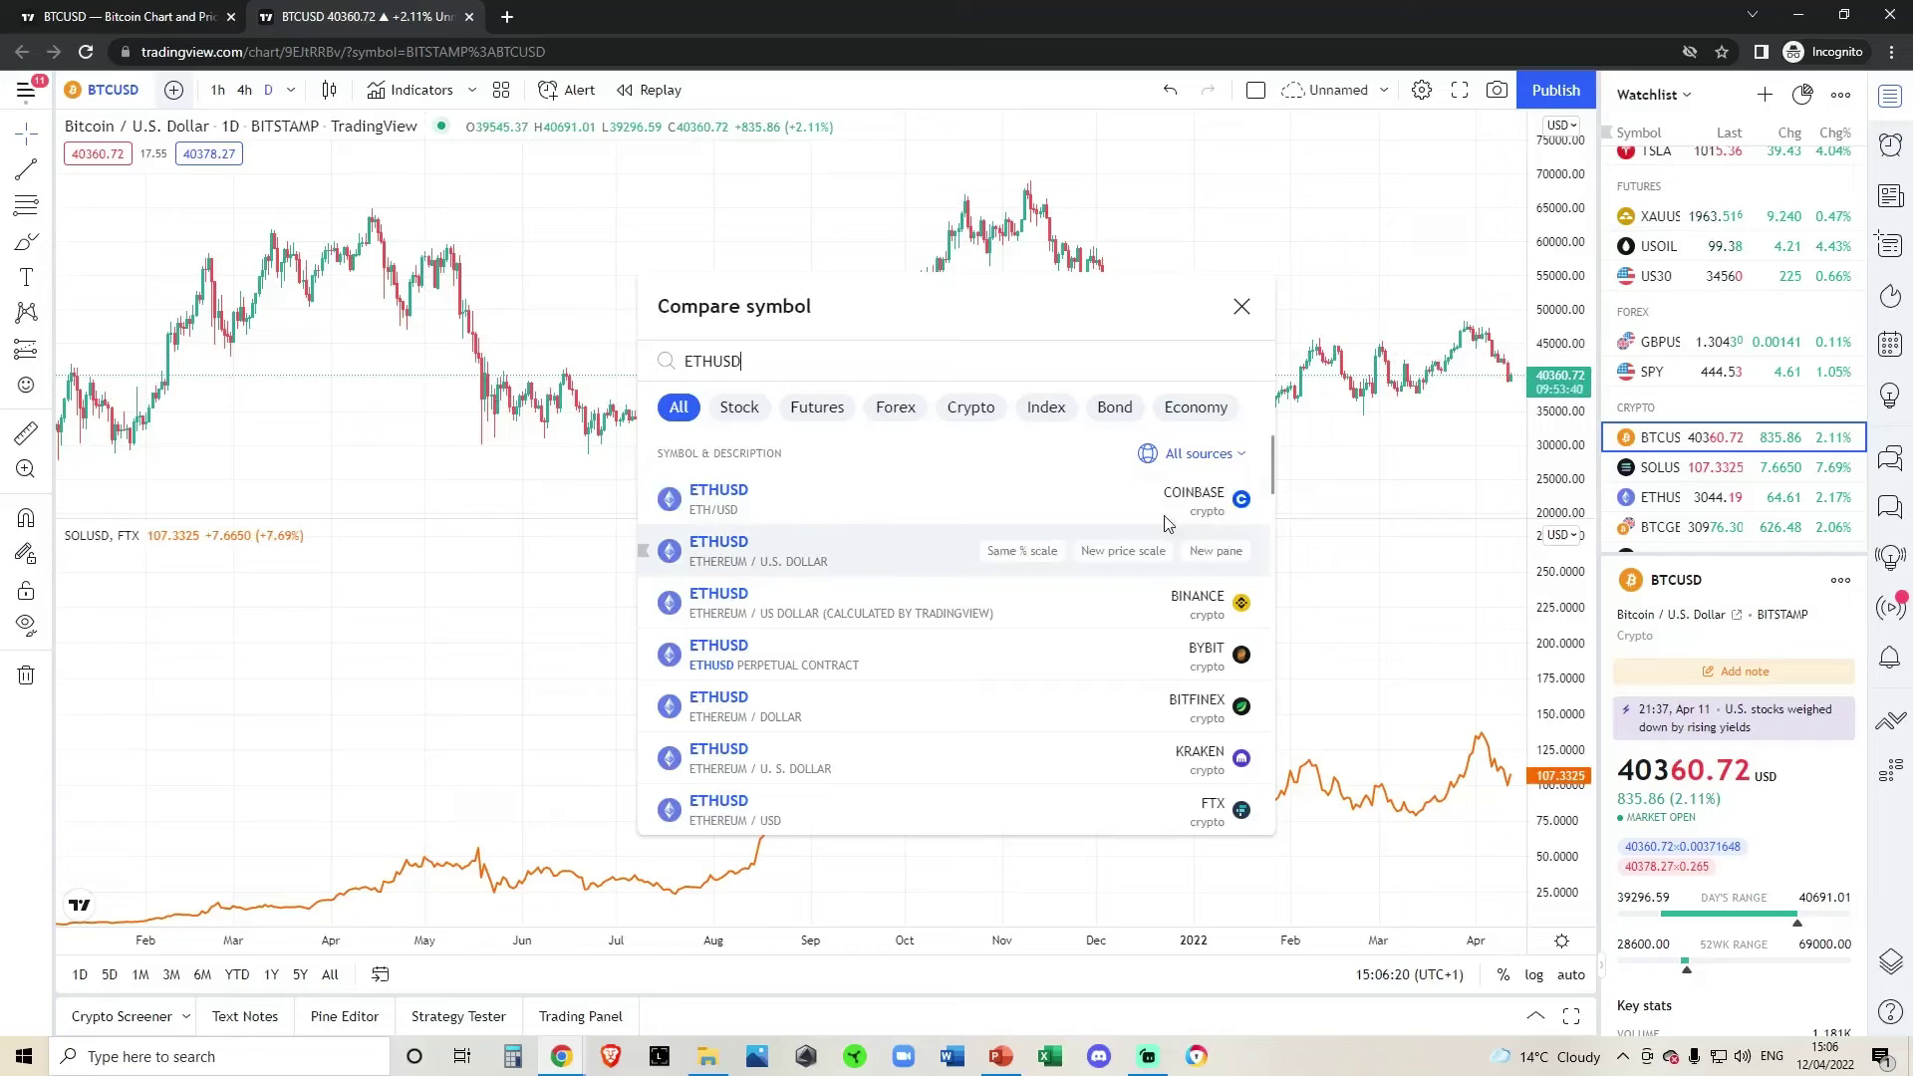
pyautogui.click(1216, 498)
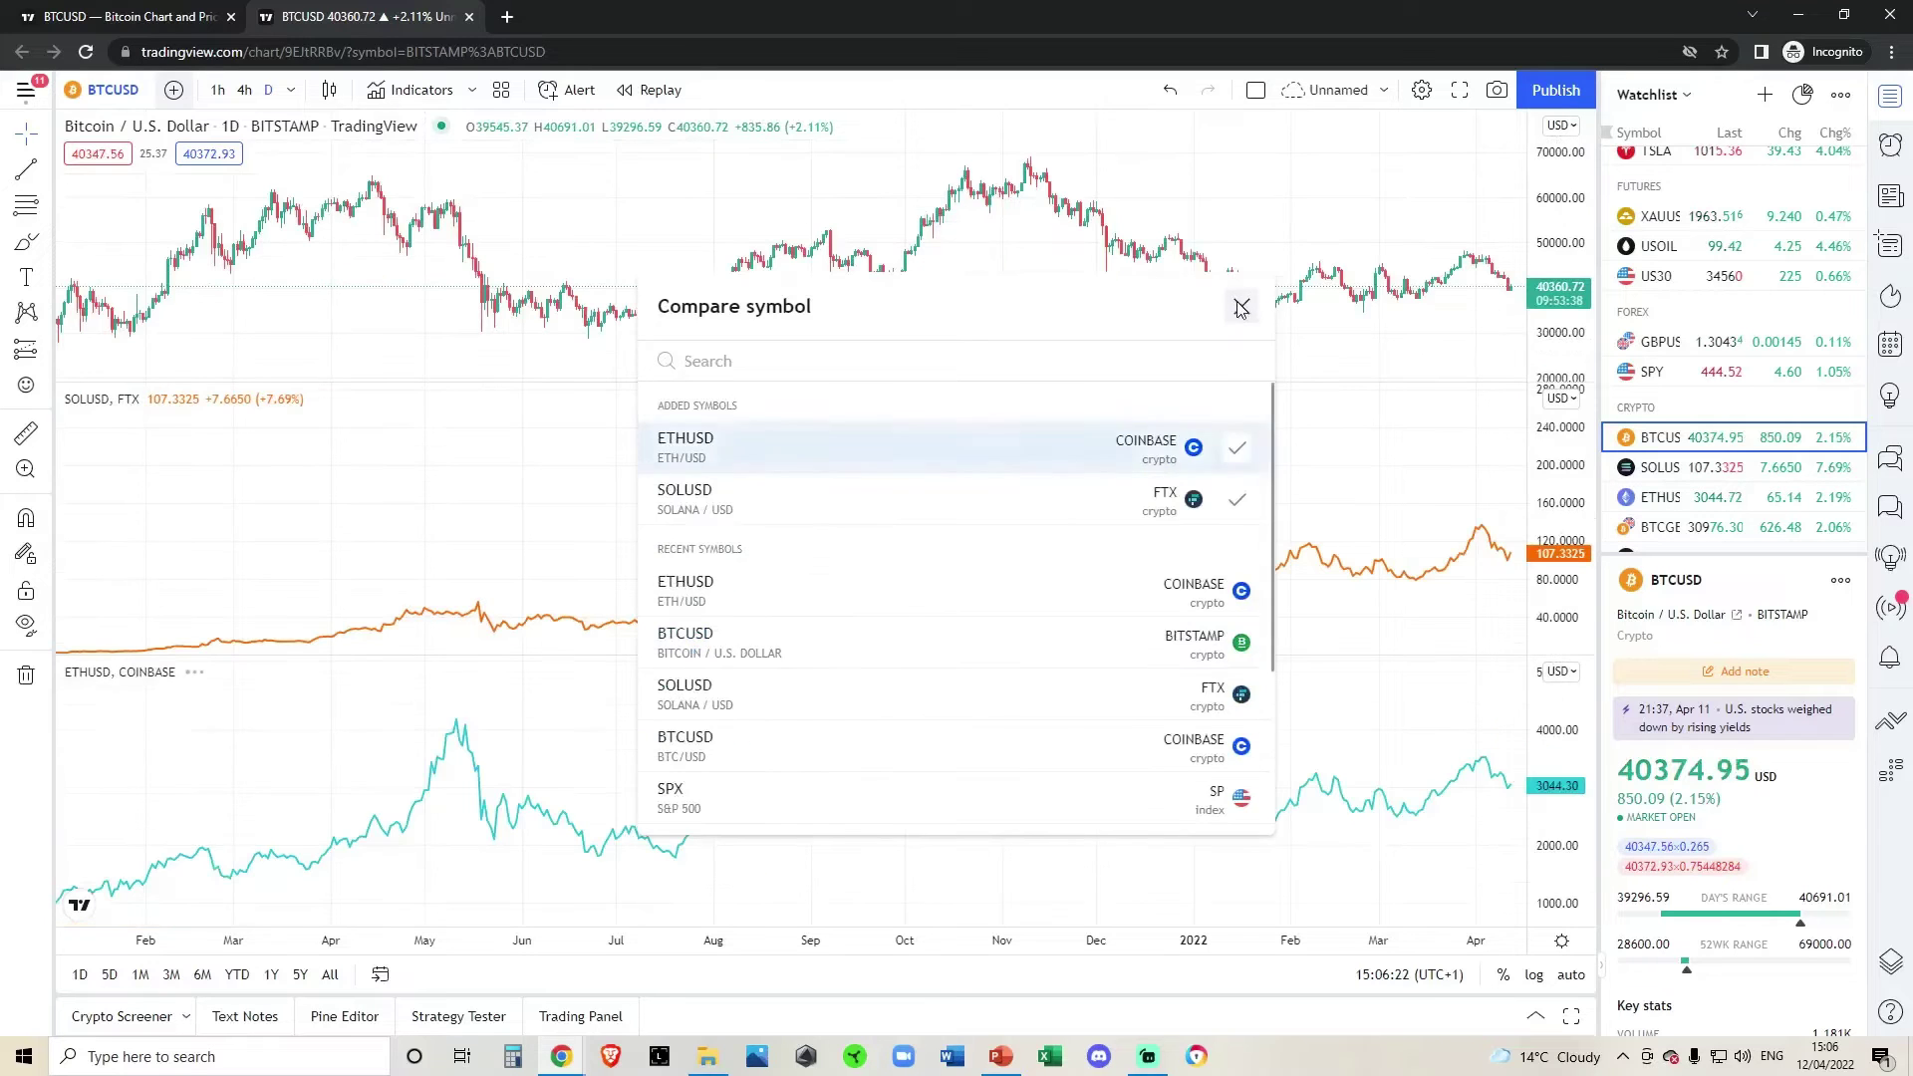
pyautogui.click(1242, 306)
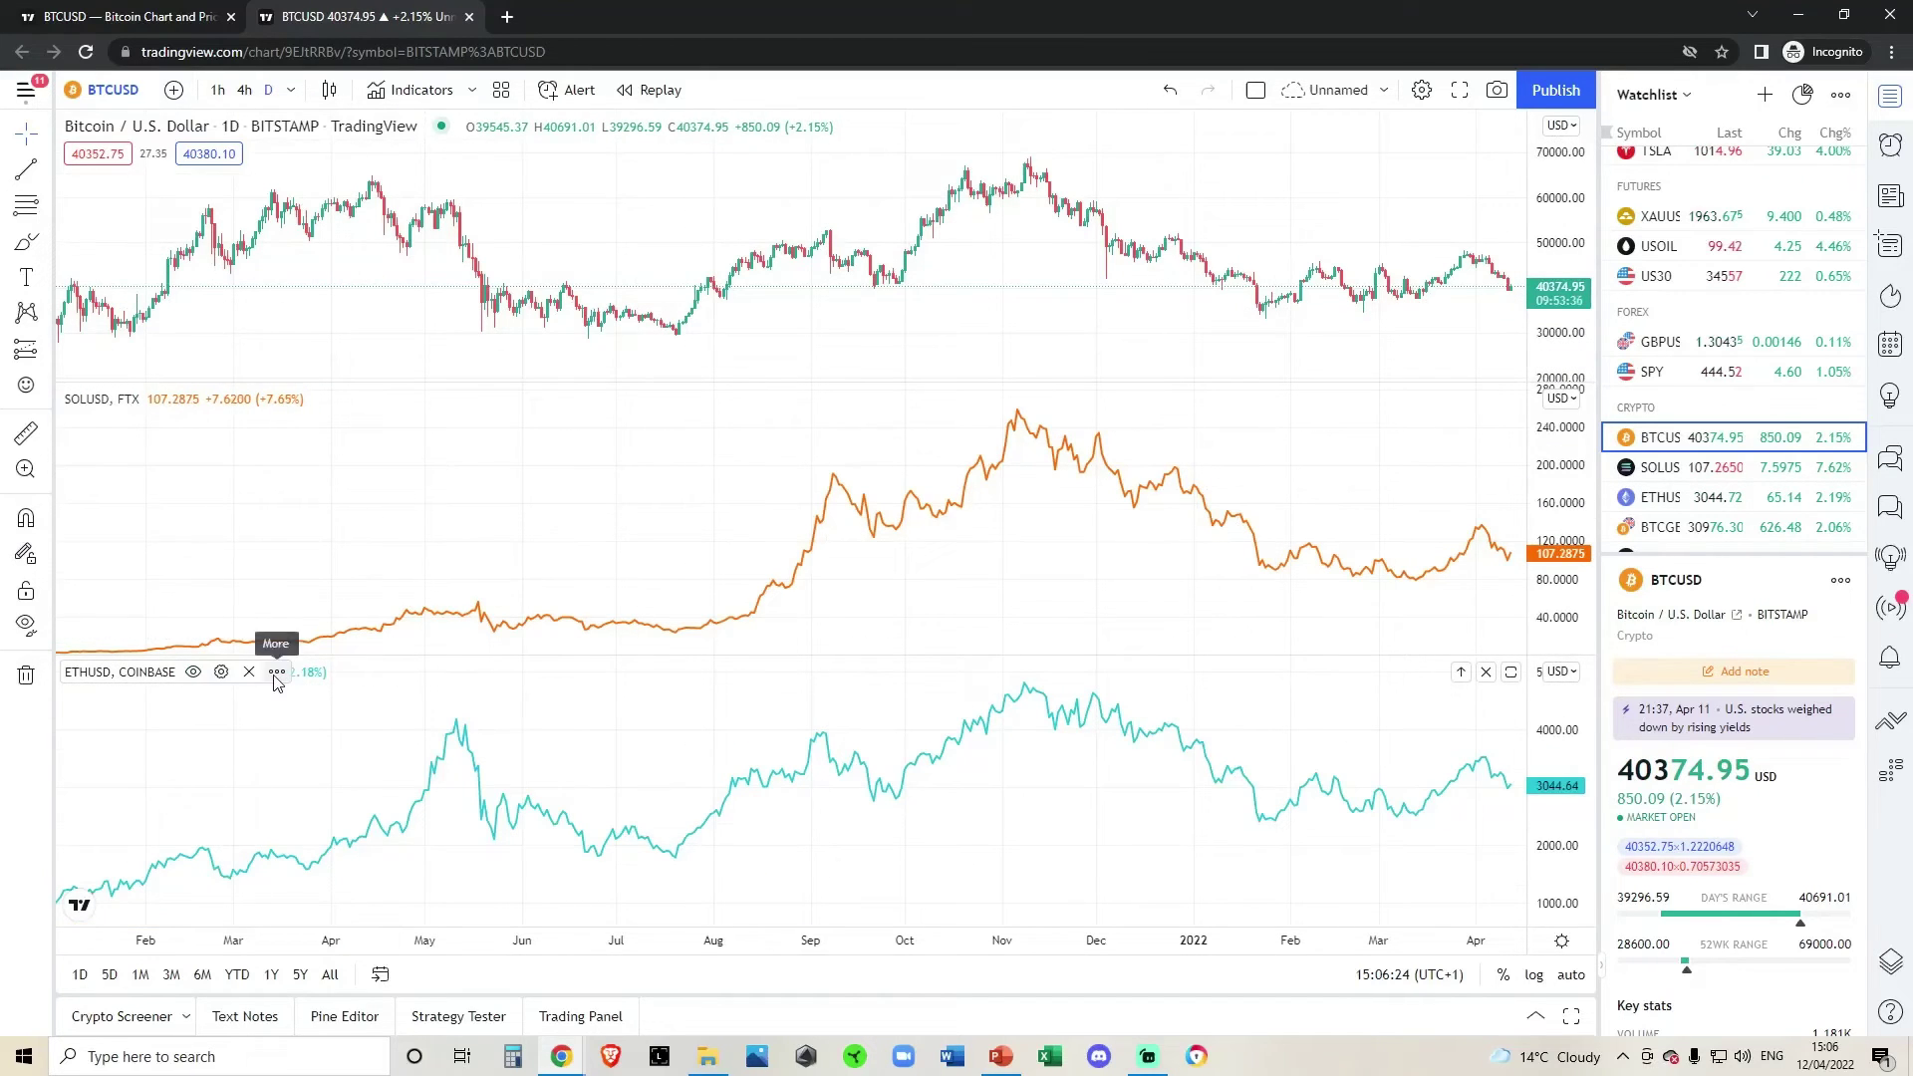
# Move ETHUSD into the Solana pane above and maximize that combined pane.
pyautogui.click(277, 673)
pyautogui.moveTo(332, 786)
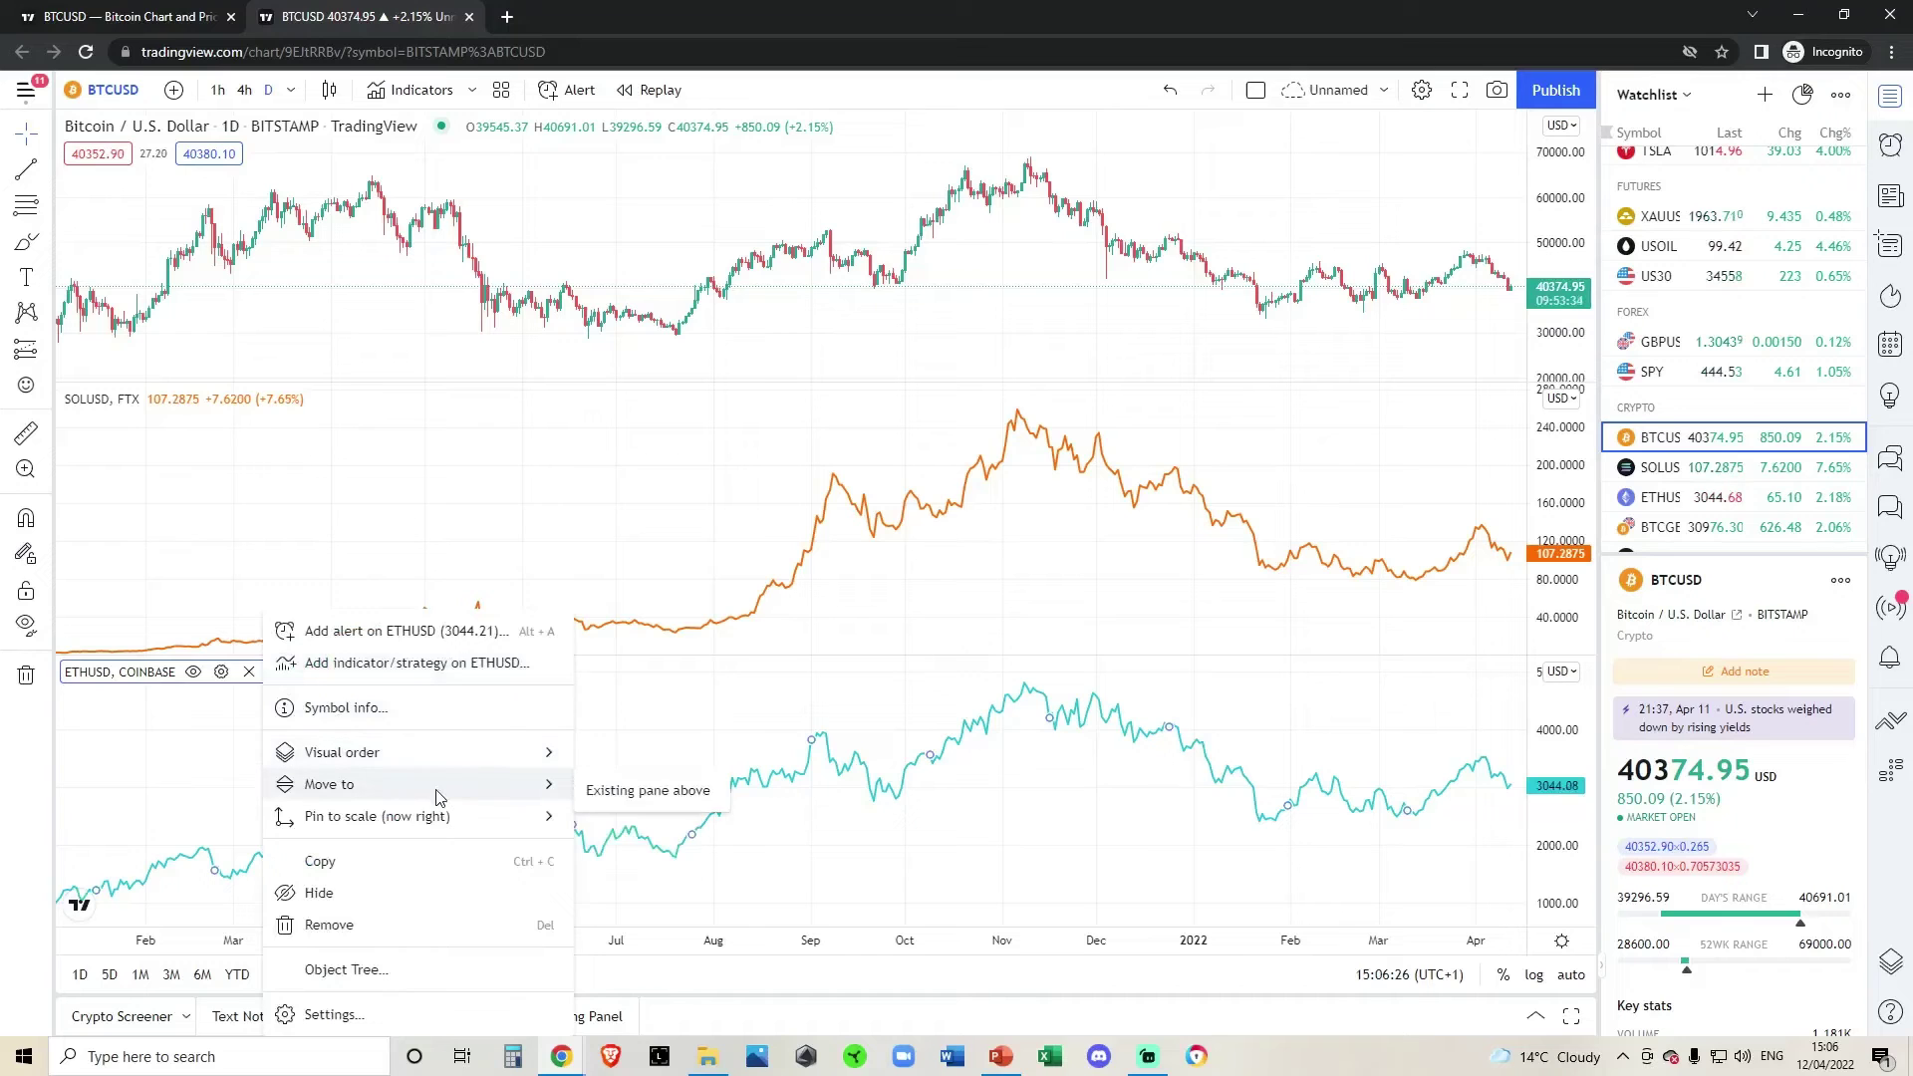
pyautogui.click(624, 793)
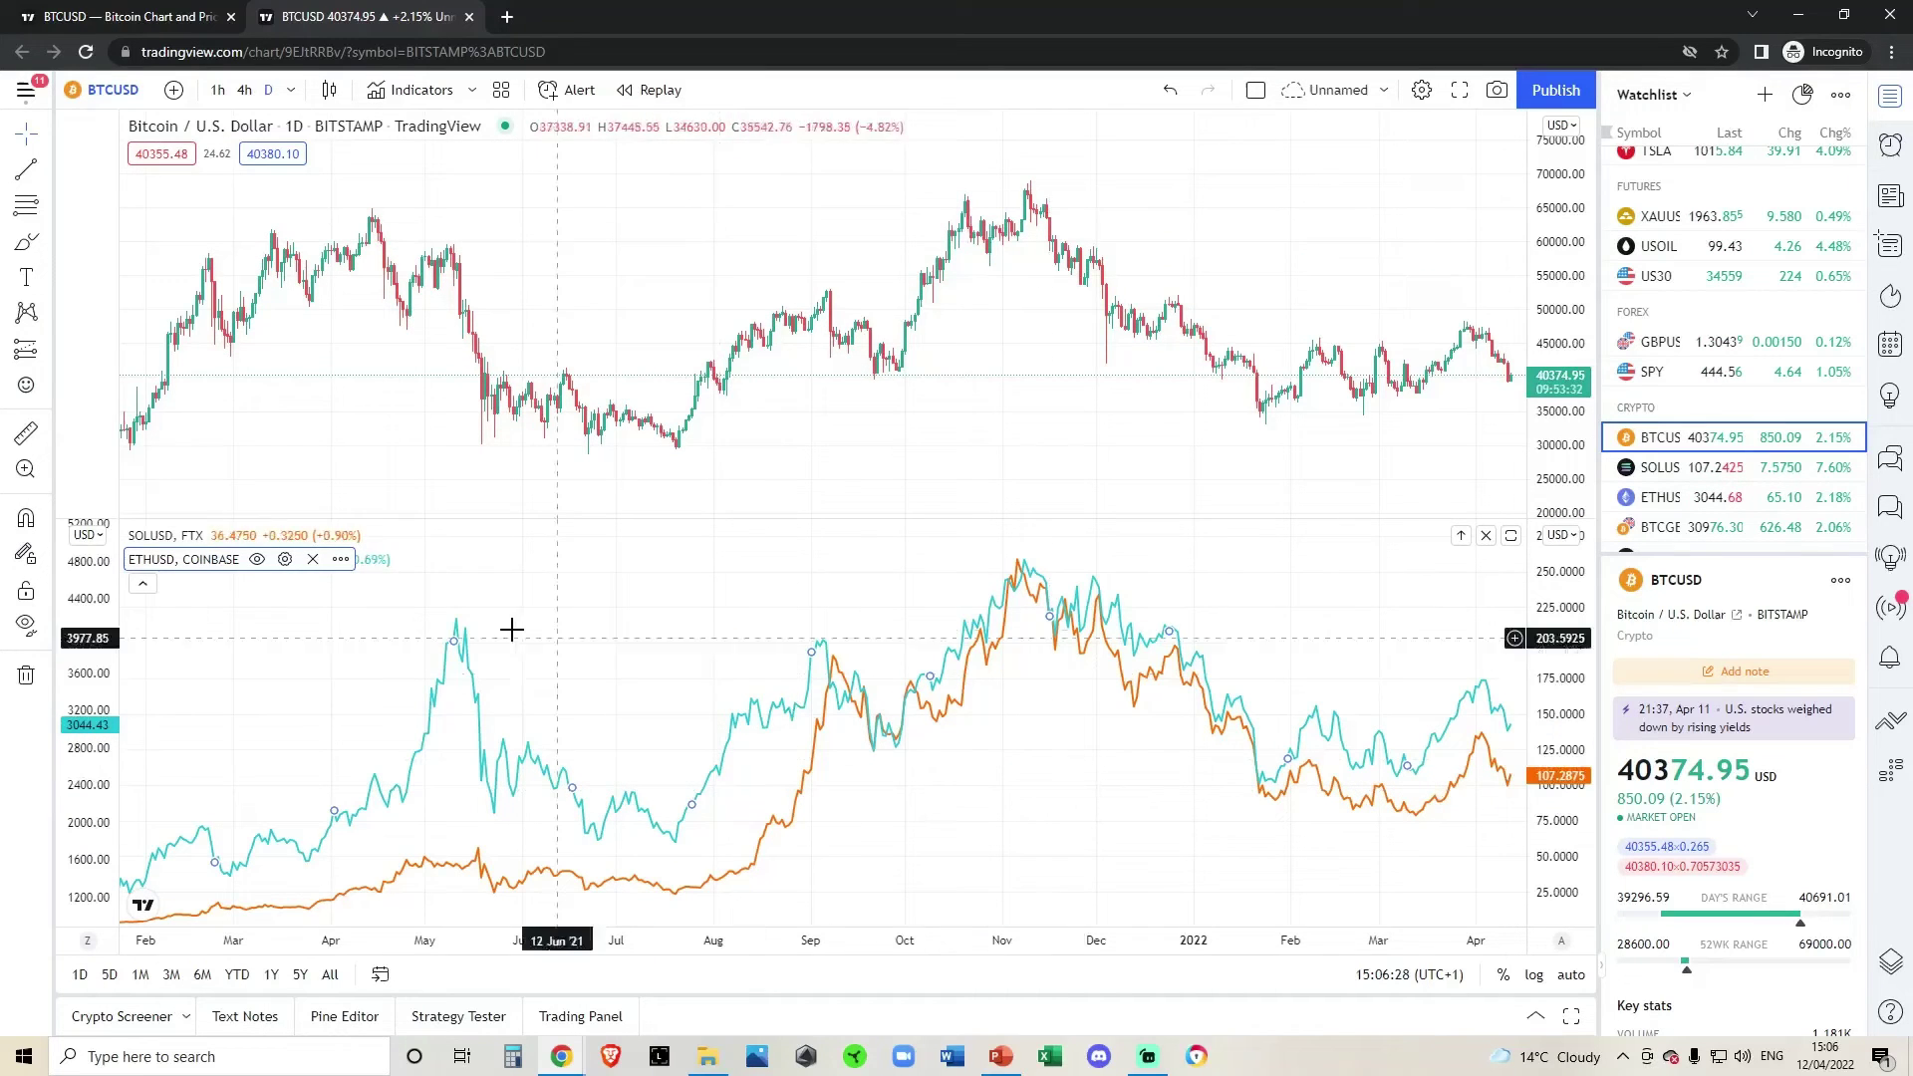
pyautogui.click(1511, 535)
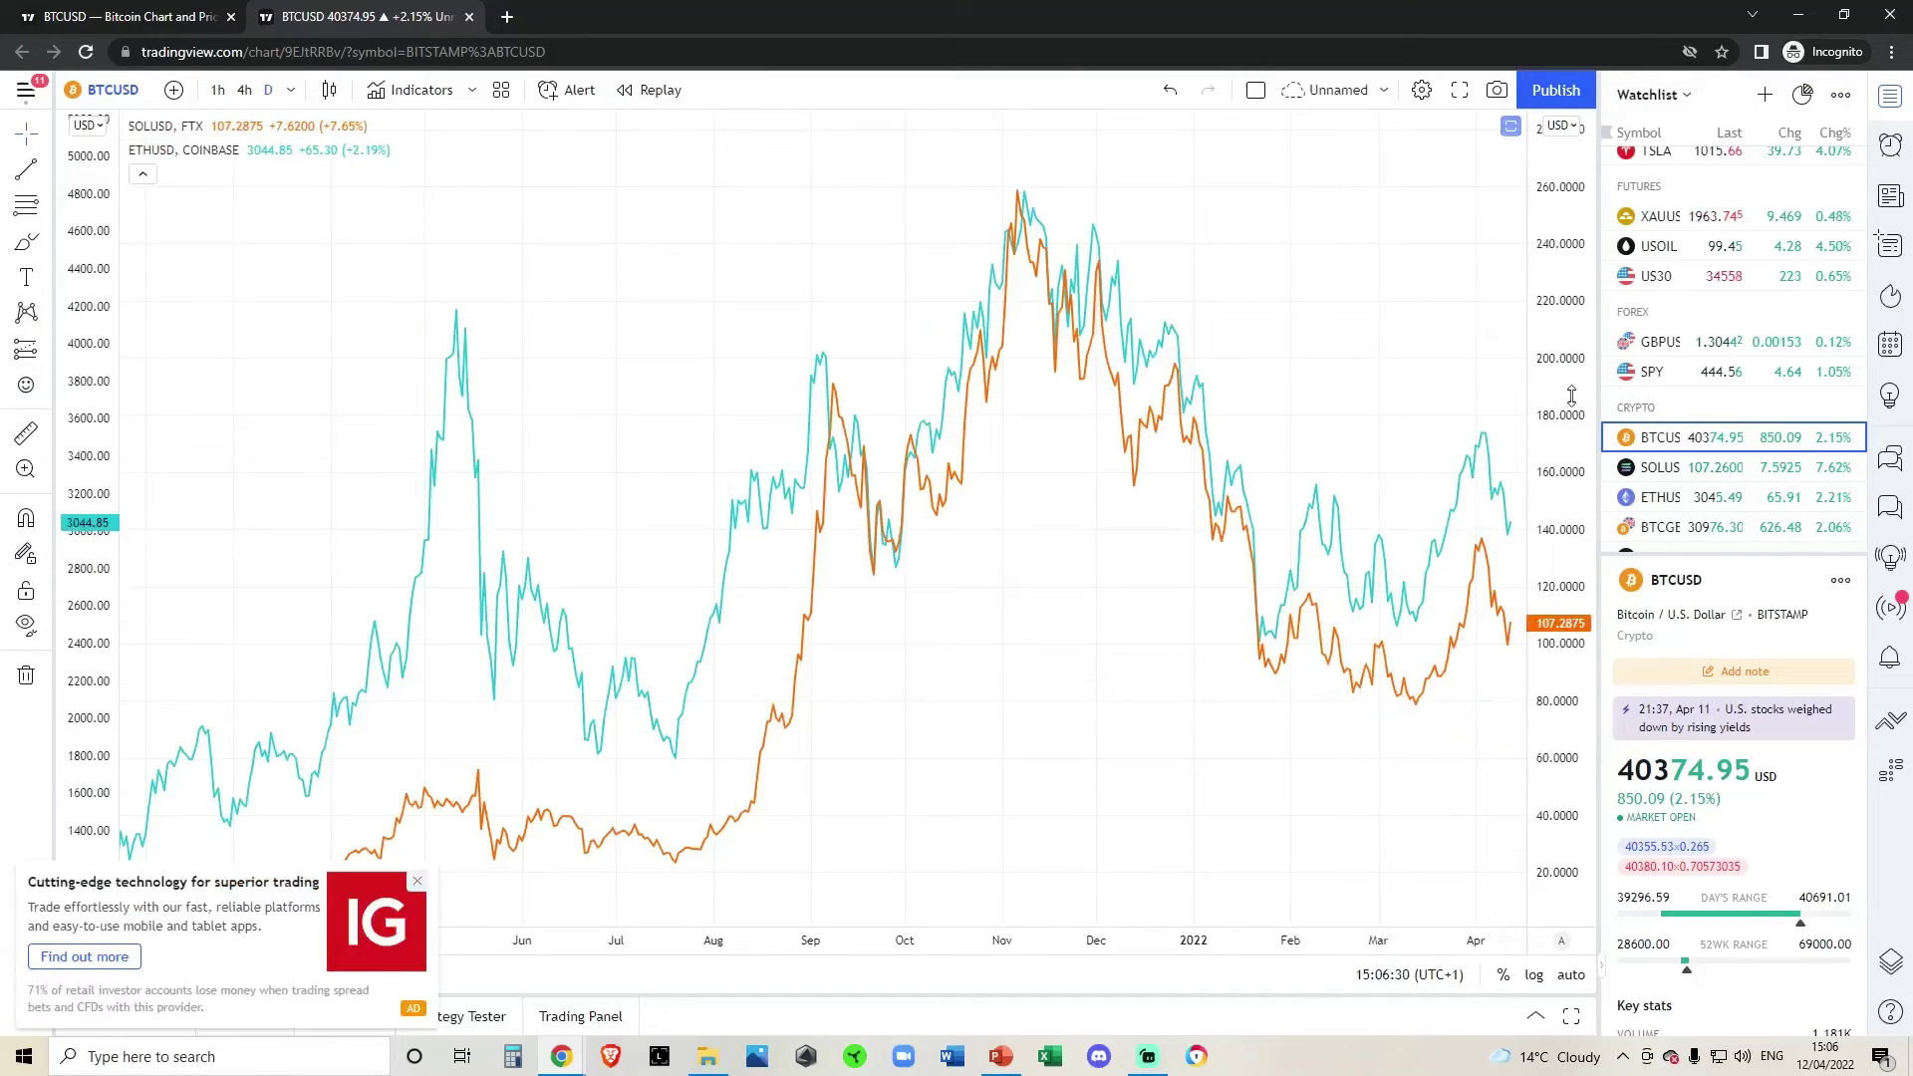
# Dismiss the IG ad and No-ads popup, then restore the pane so Bitcoin candles reappear.
pyautogui.click(418, 881)
pyautogui.click(1280, 361)
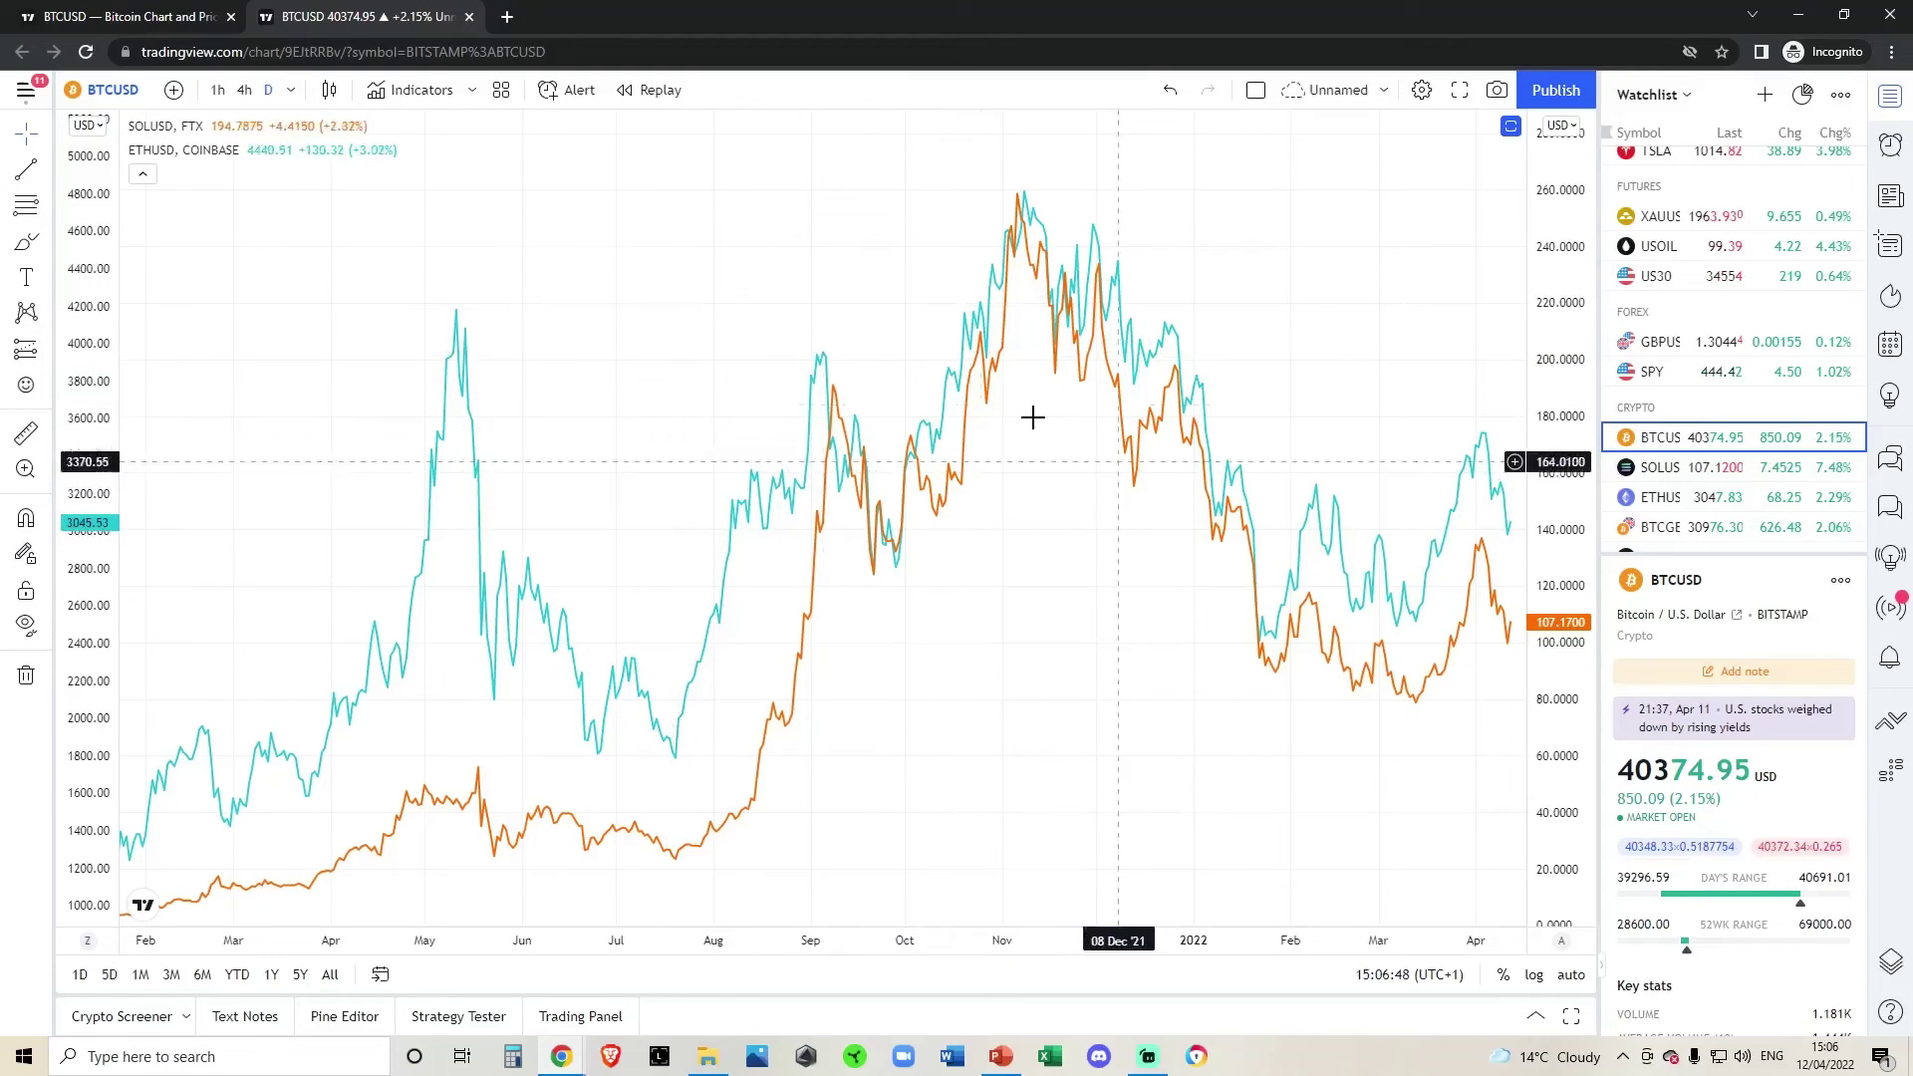
pyautogui.click(1511, 127)
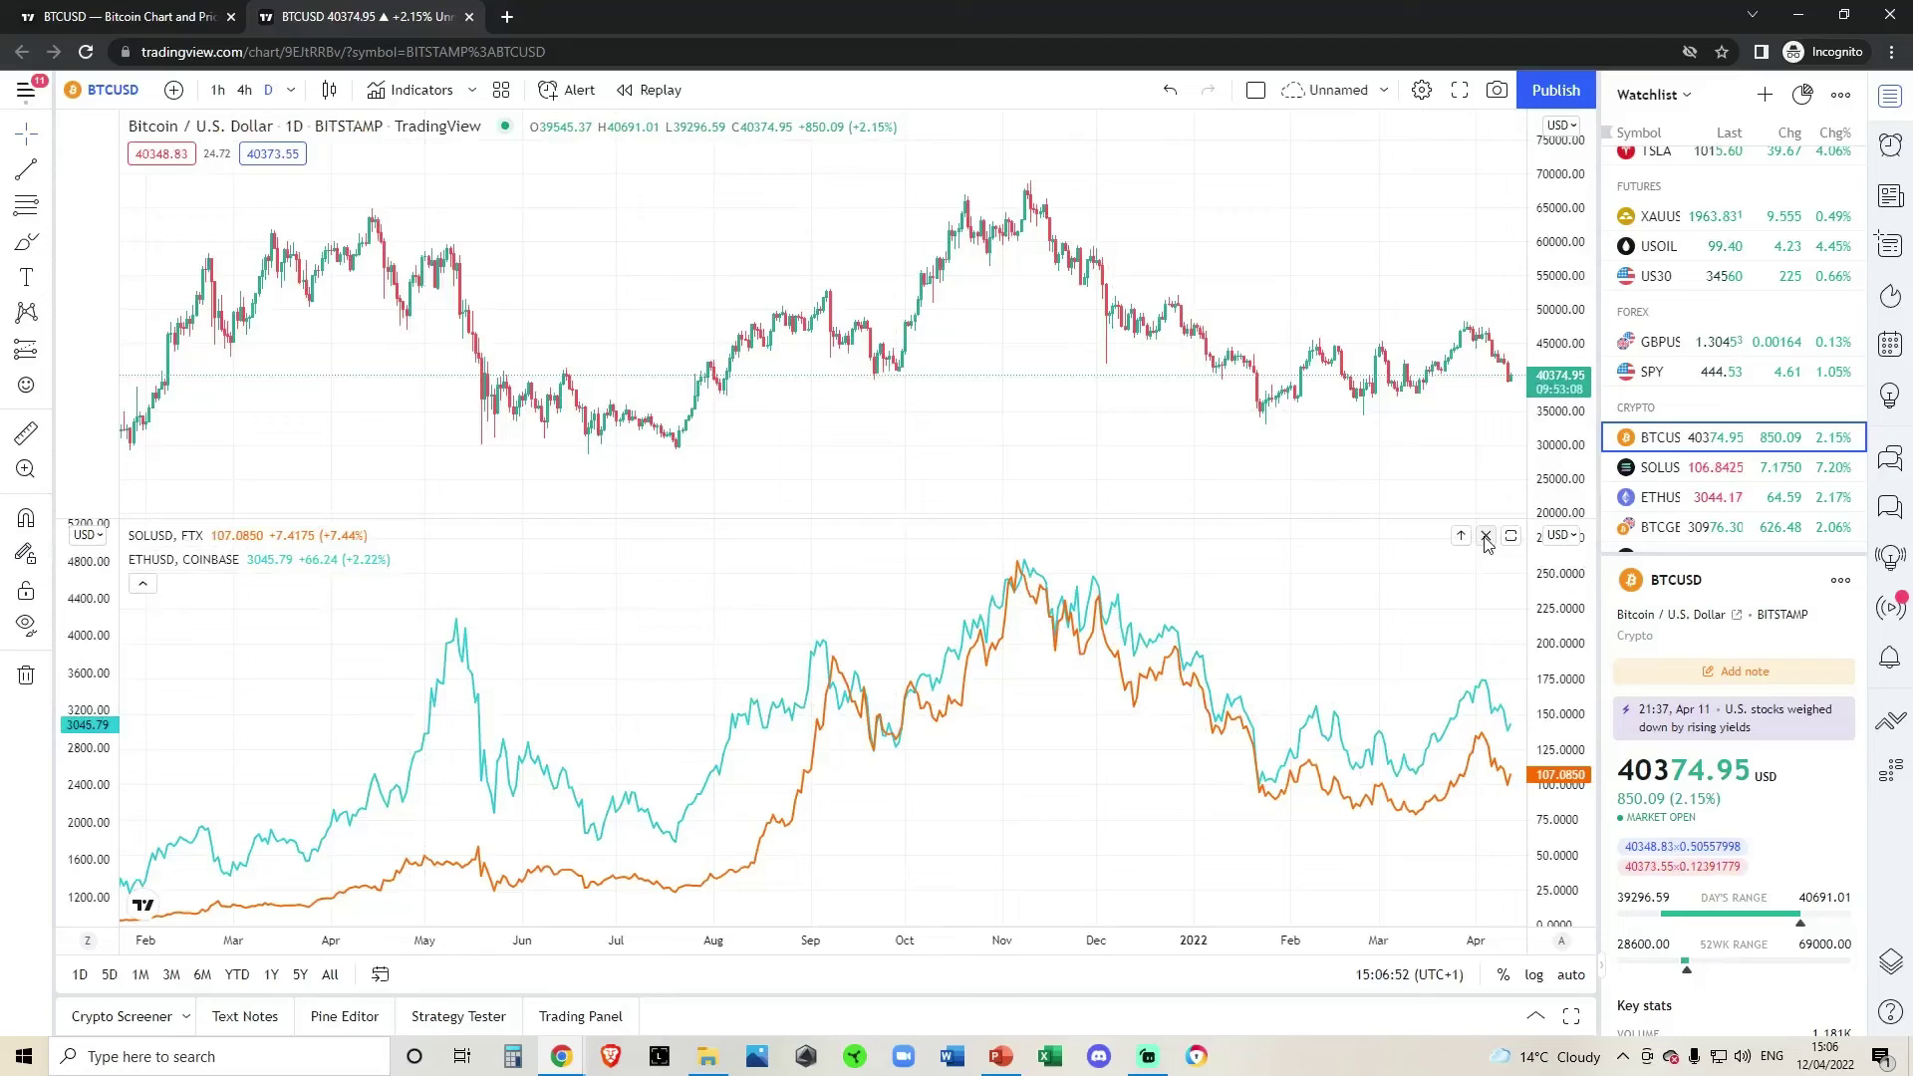
# Delete the Solana/Ethereum pane and reset the Bitcoin chart to its default view.
pyautogui.click(1486, 539)
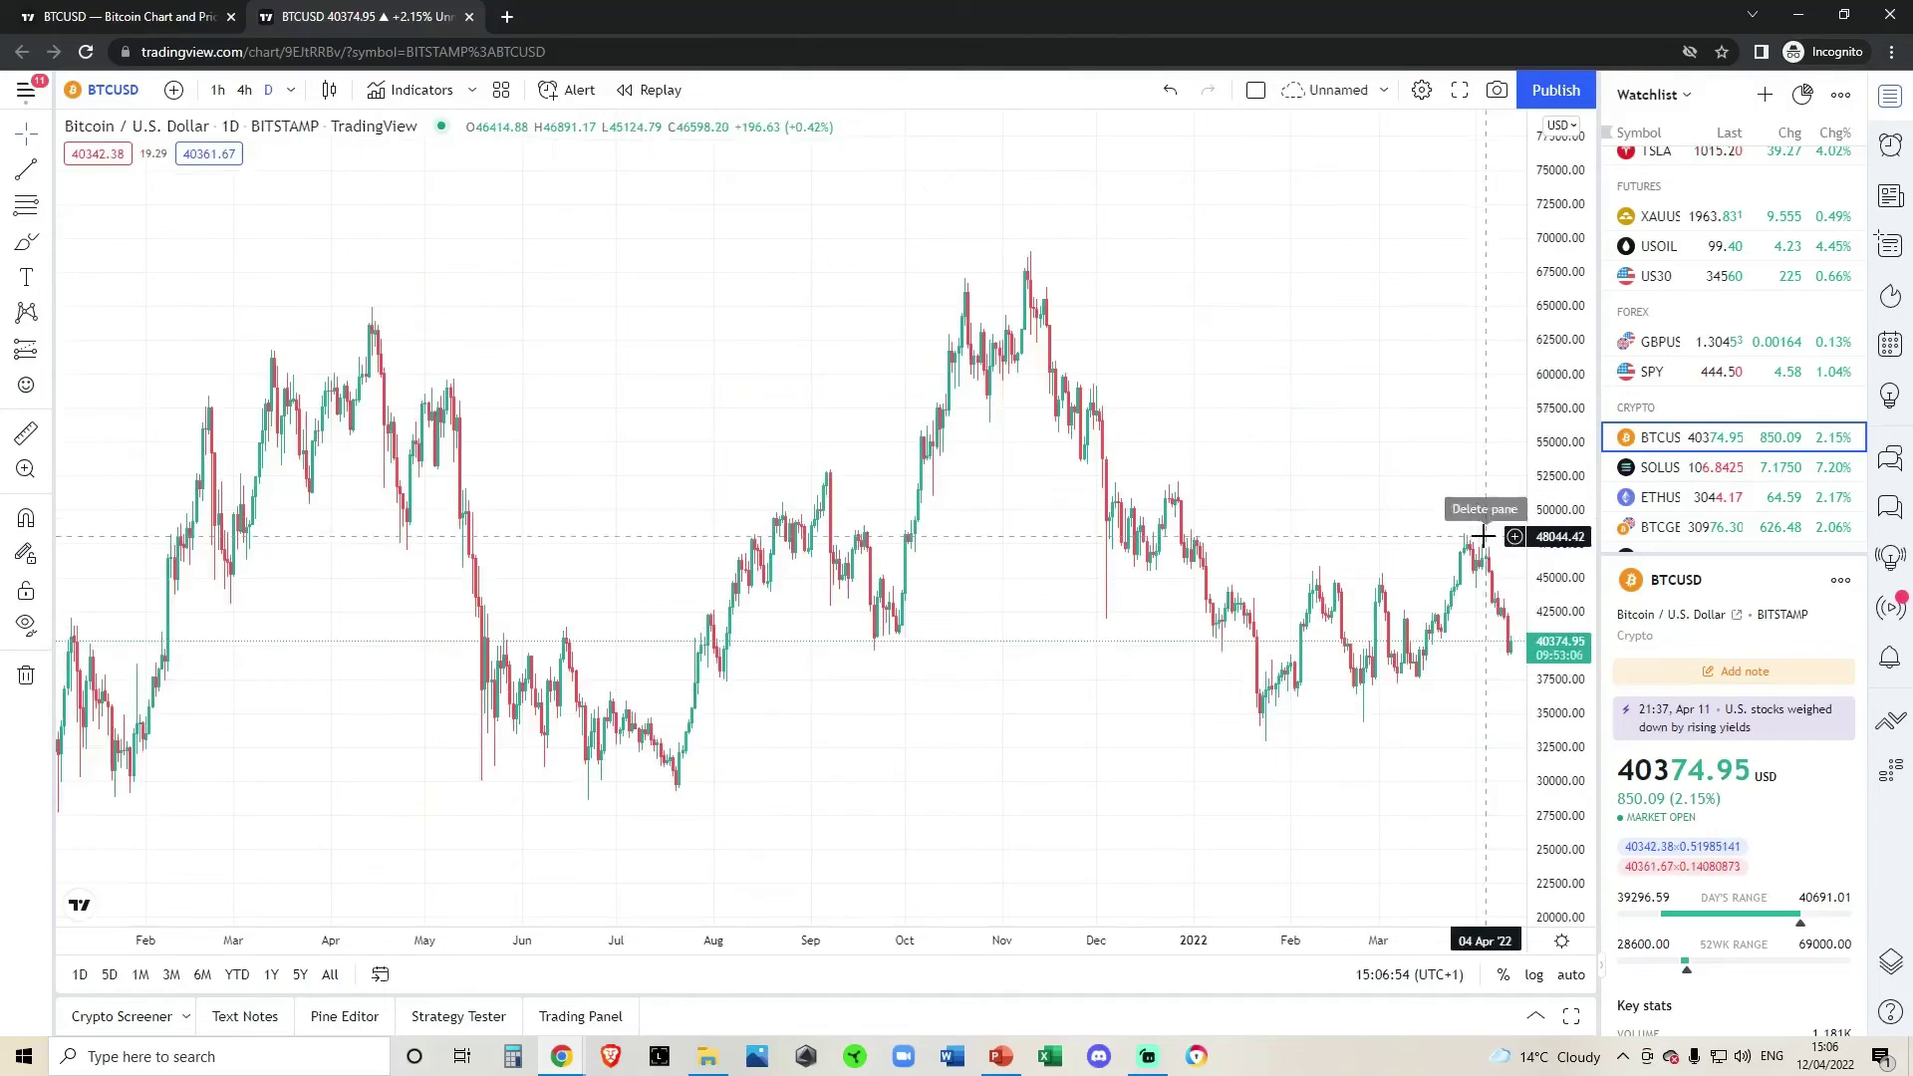
pyautogui.rightClick(842, 719)
pyautogui.moveTo(960, 707)
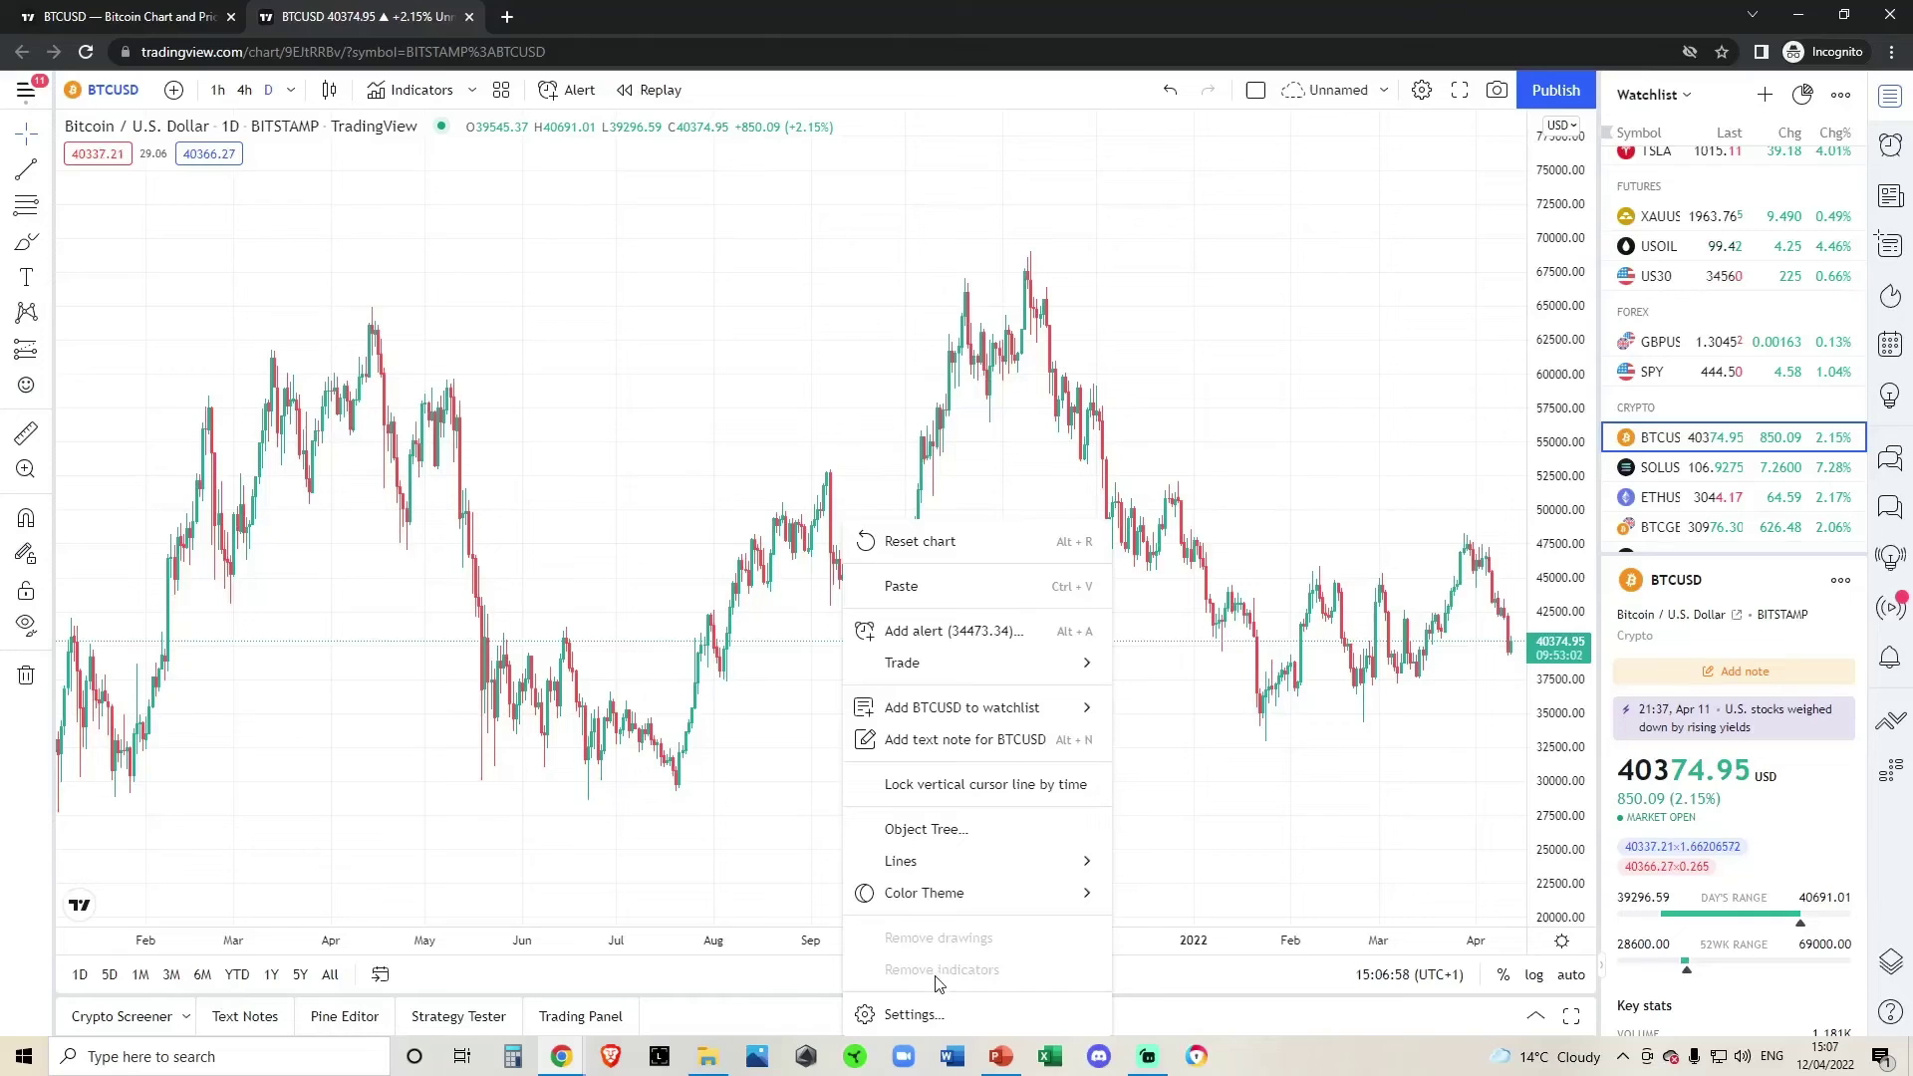
pyautogui.click(1233, 479)
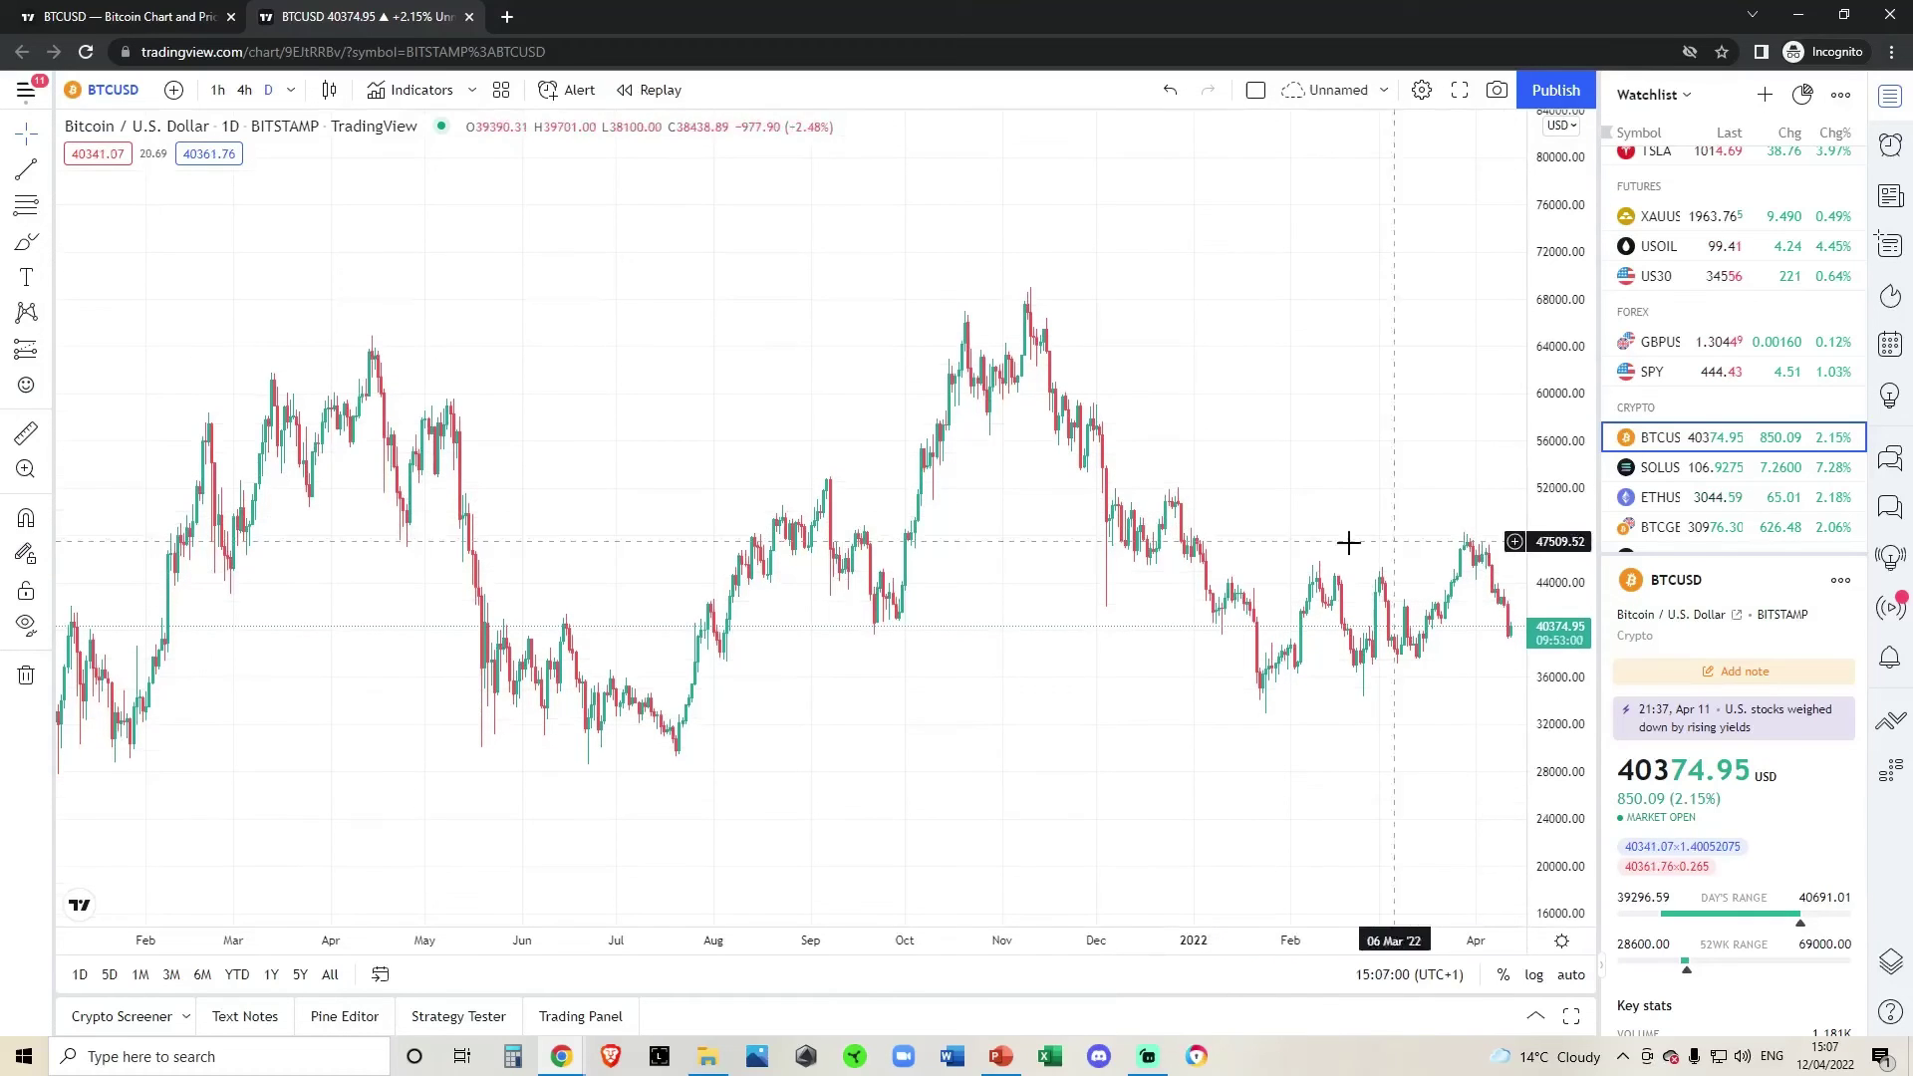
pyautogui.scroll(-1, 1325, 542)
# Add EMA Ribbon, Money Flow Index and Relative Strength Index from the indicator favorites.
pyautogui.click(412, 90)
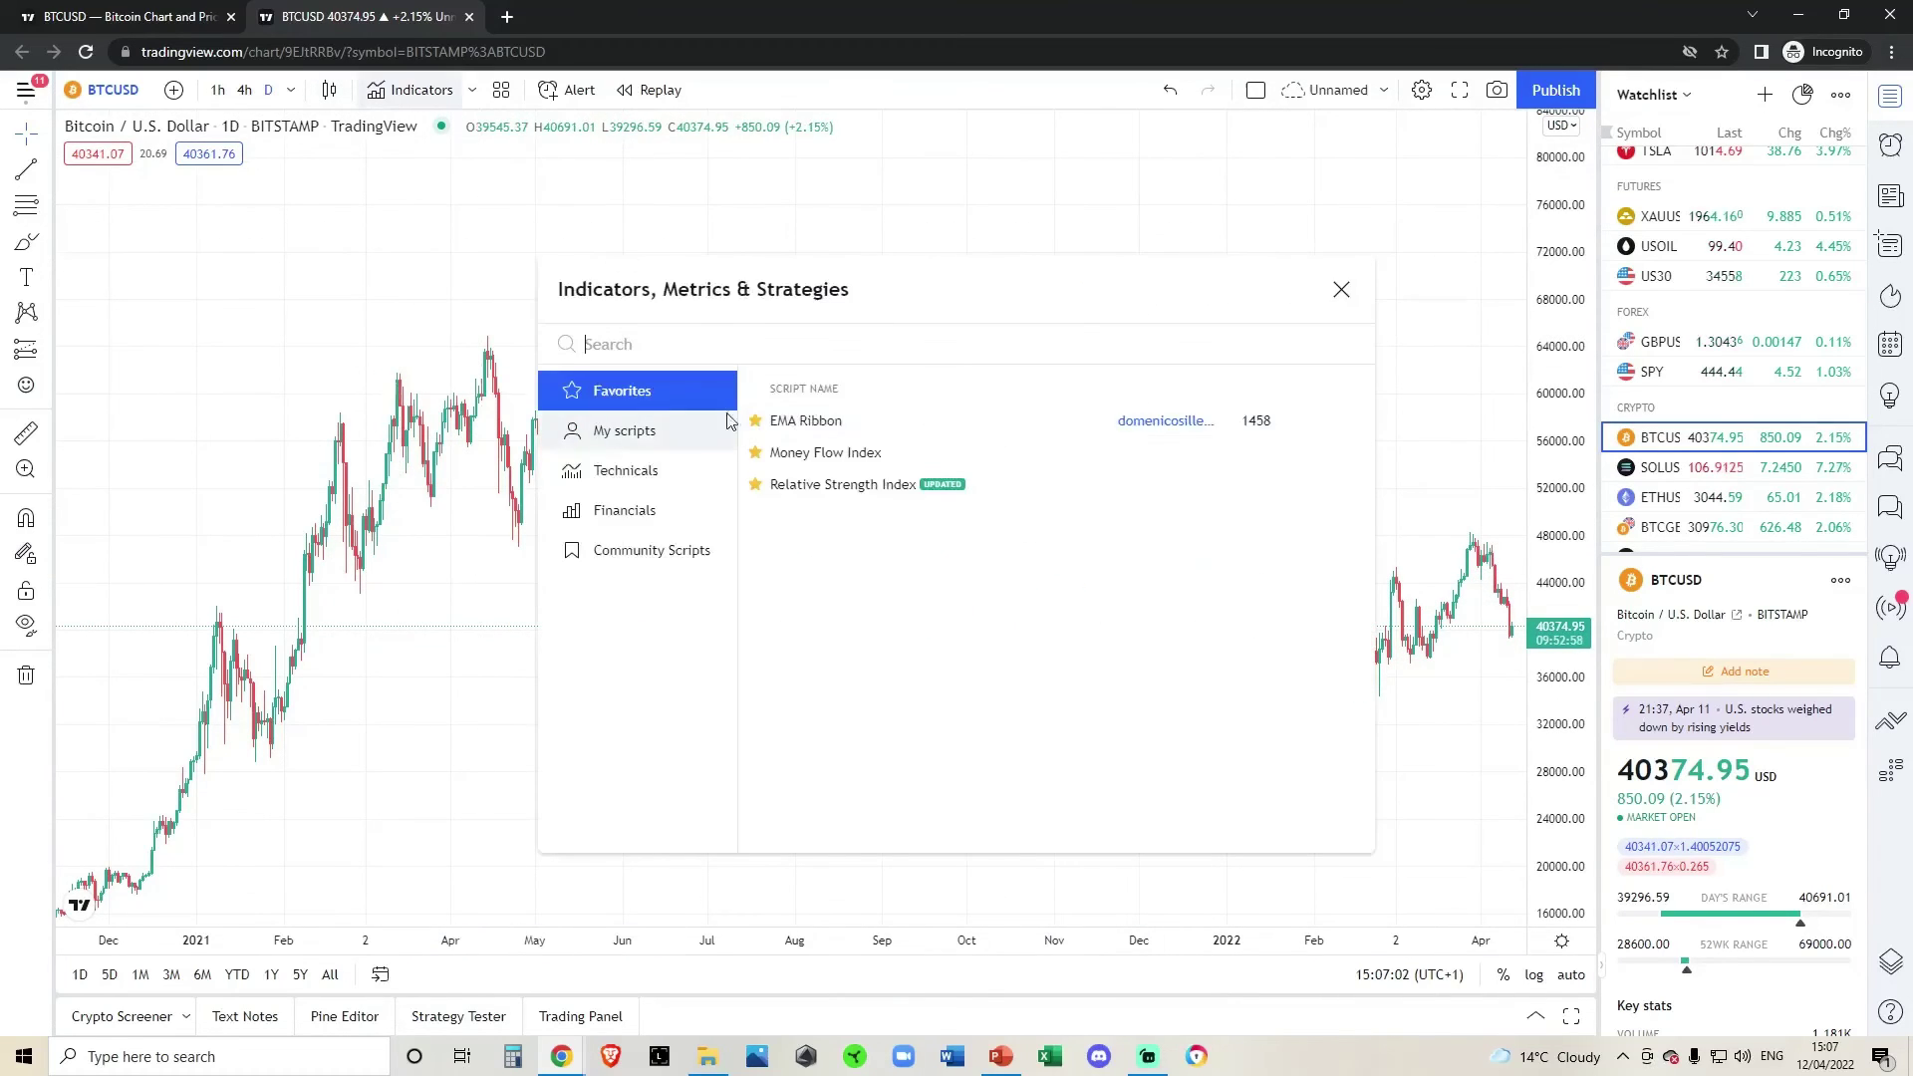
pyautogui.click(807, 420)
pyautogui.click(825, 453)
pyautogui.click(835, 484)
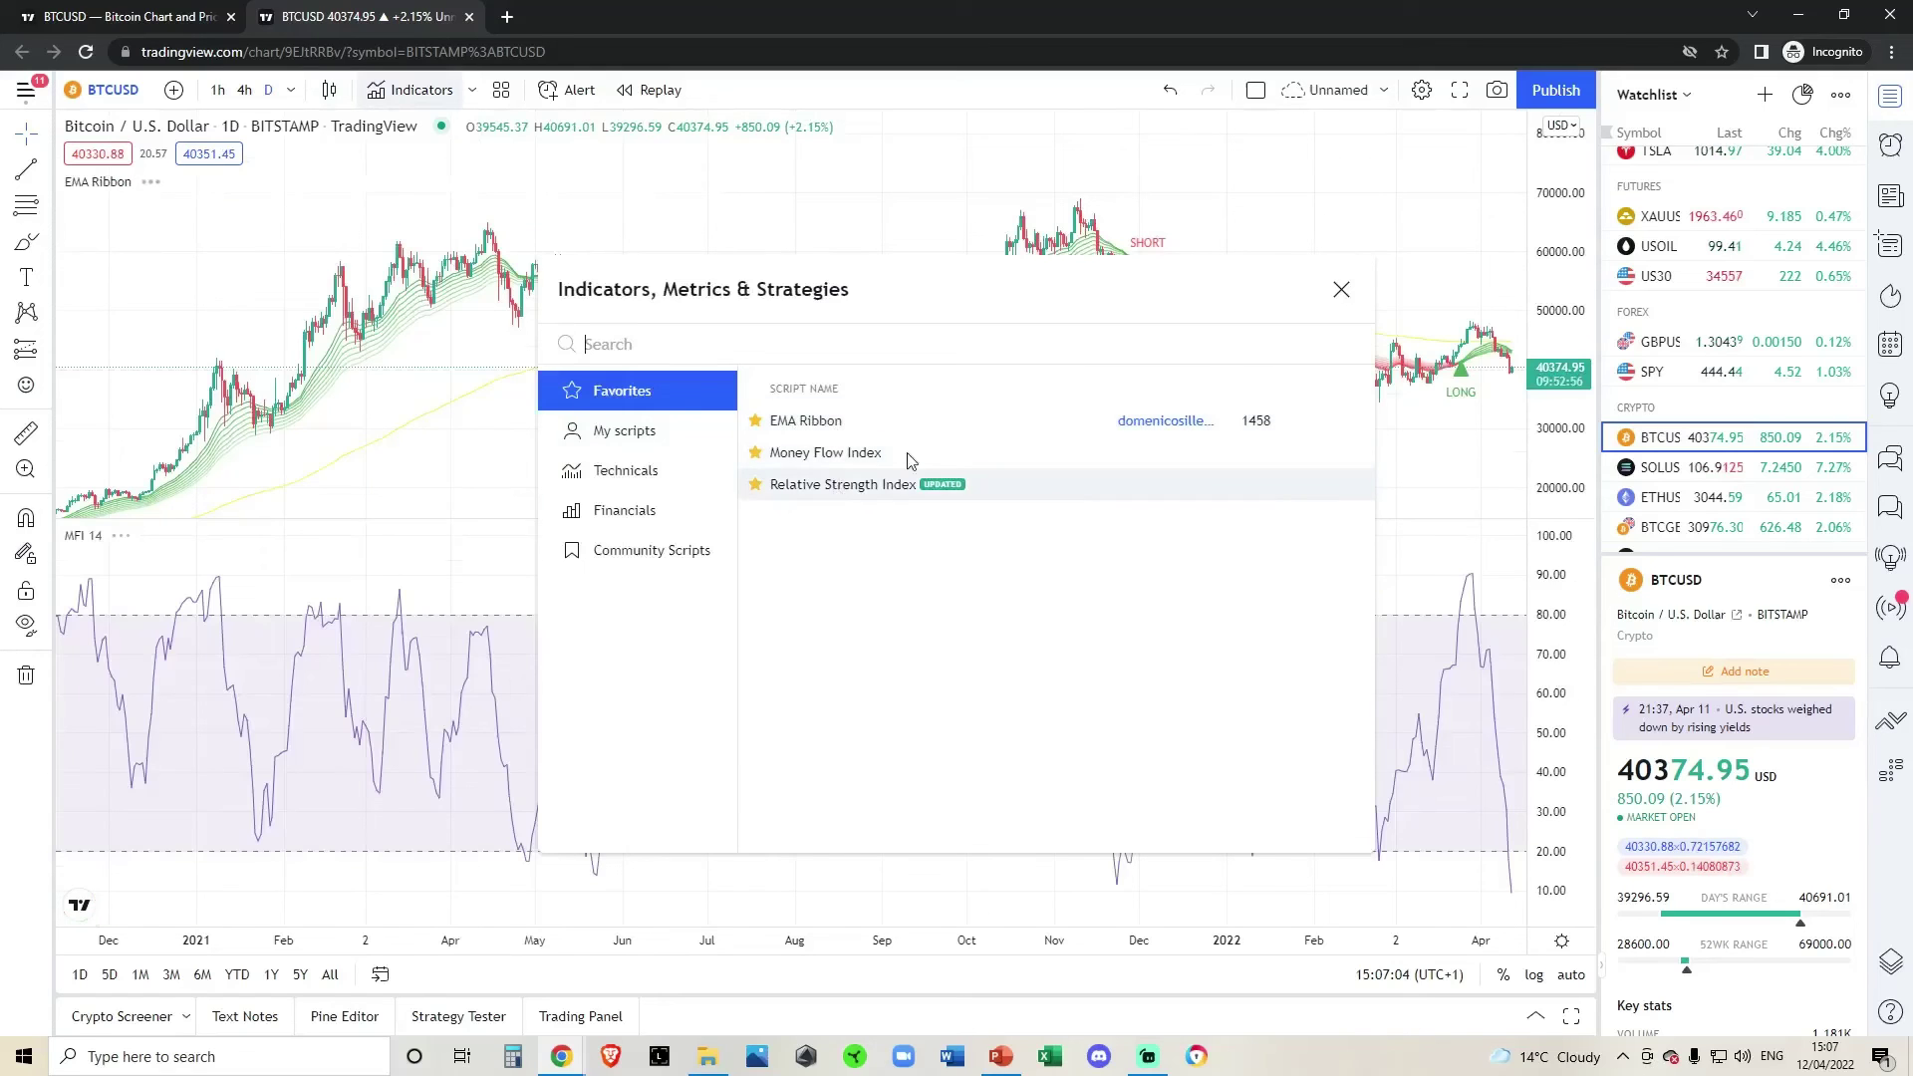
pyautogui.click(1342, 289)
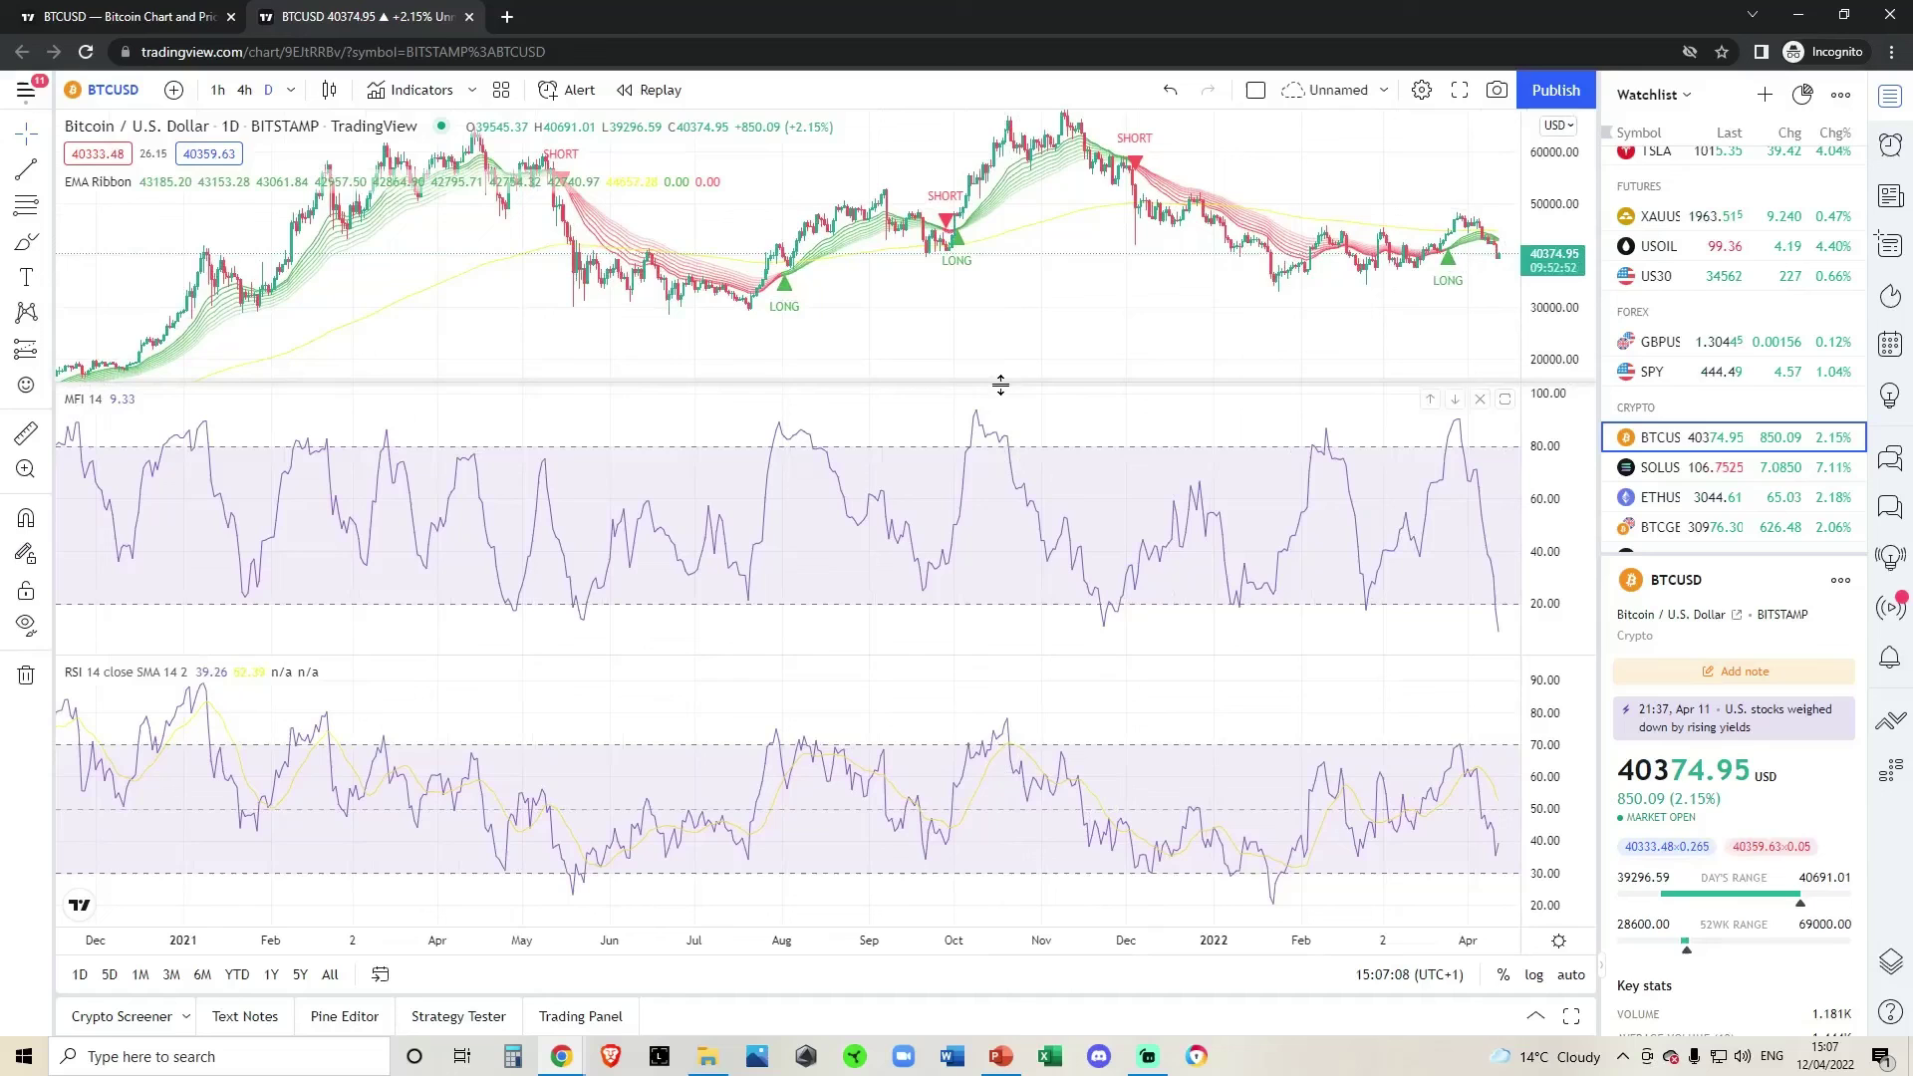
# Drag the pane dividers to enlarge the price pane and rebalance the MFI and RSI panes.
pyautogui.moveTo(1000, 385); pyautogui.dragTo(1000, 558)
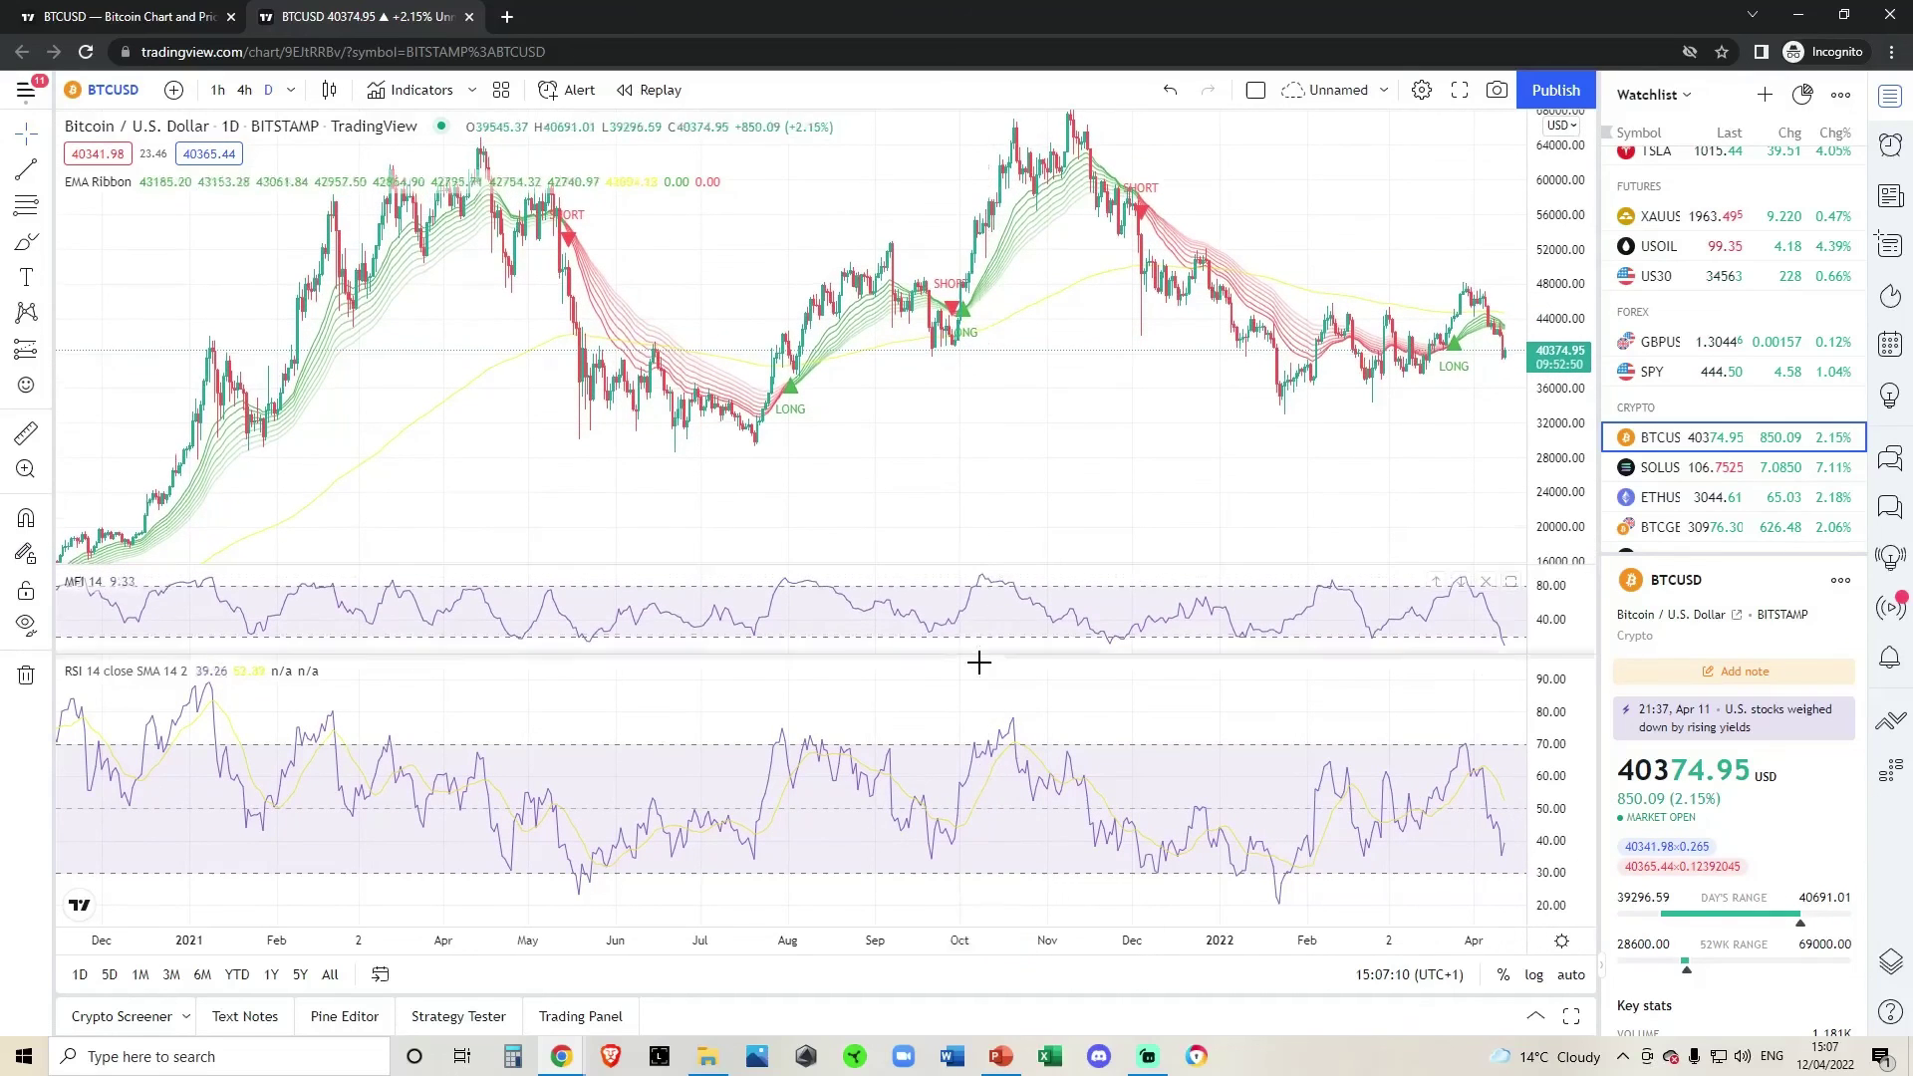
pyautogui.moveTo(973, 652); pyautogui.dragTo(979, 749)
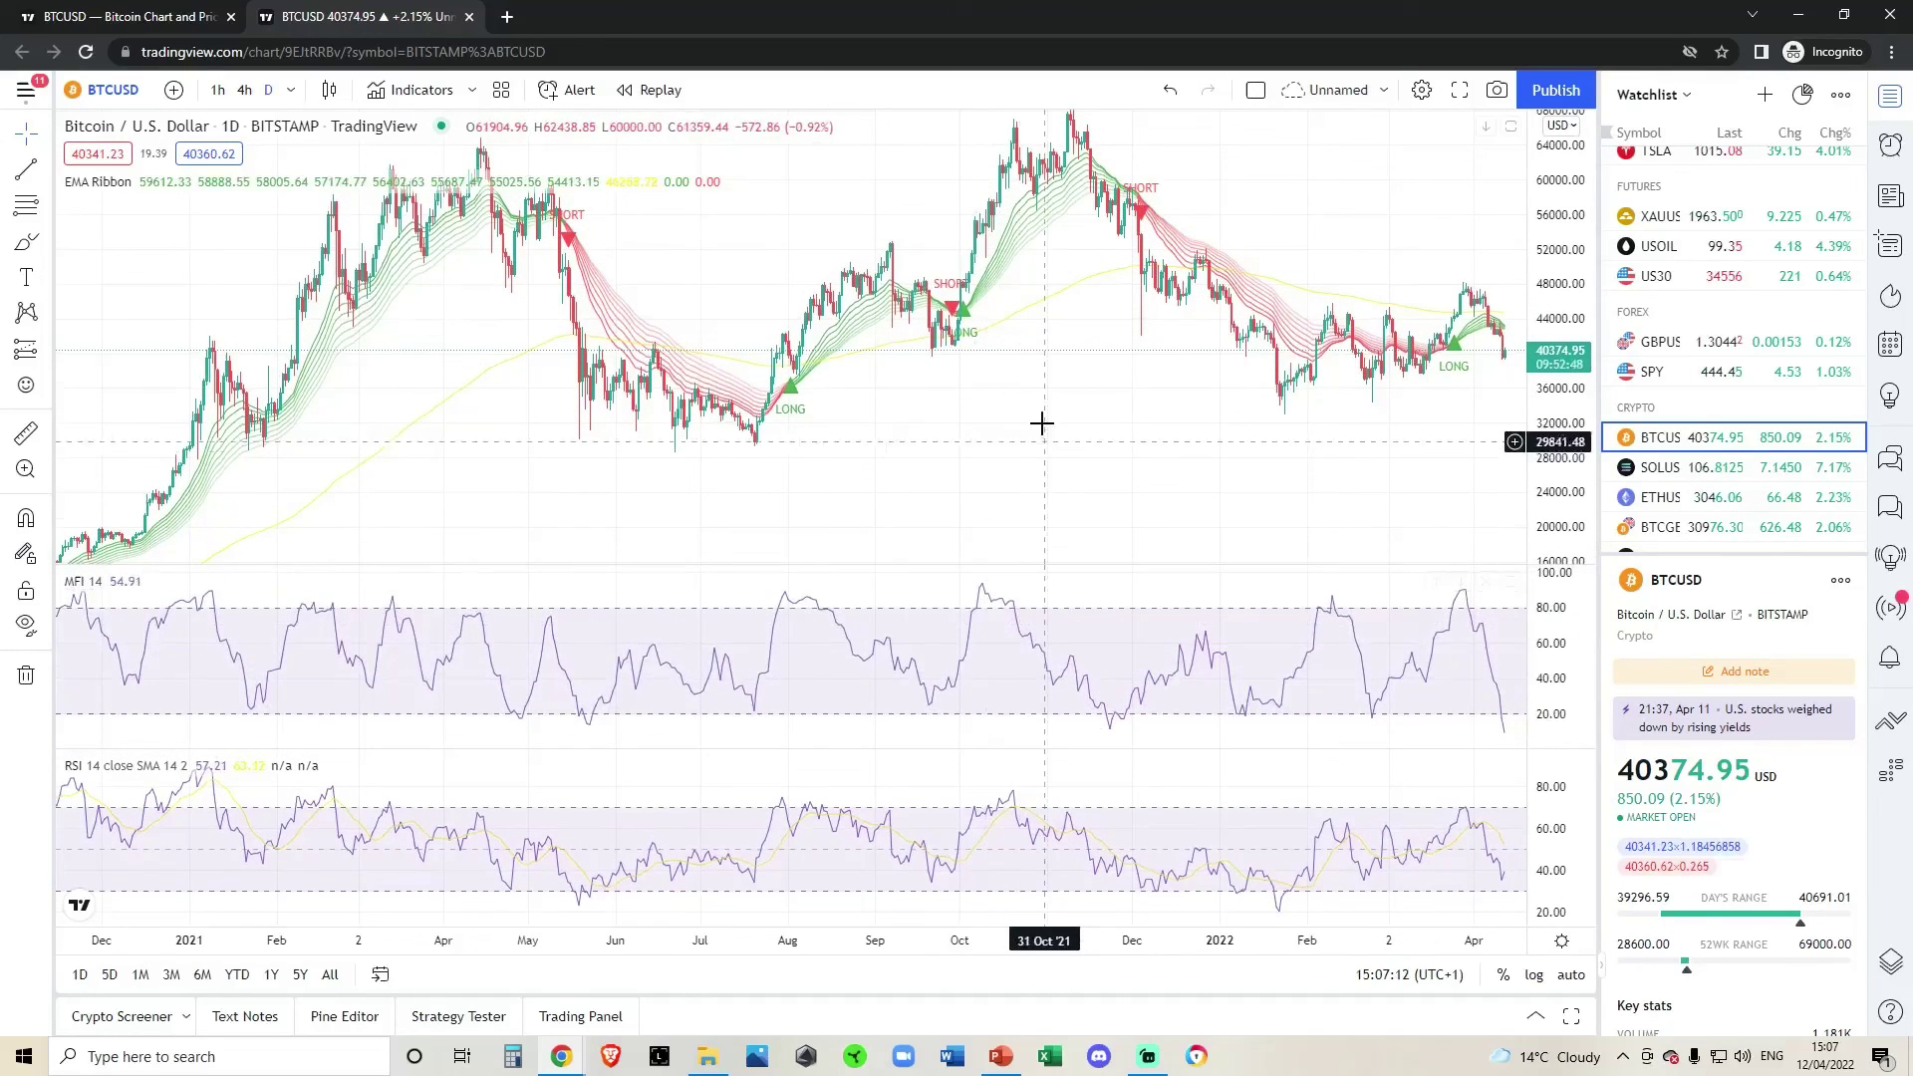
pyautogui.moveTo(1042, 422); pyautogui.dragTo(1047, 484)
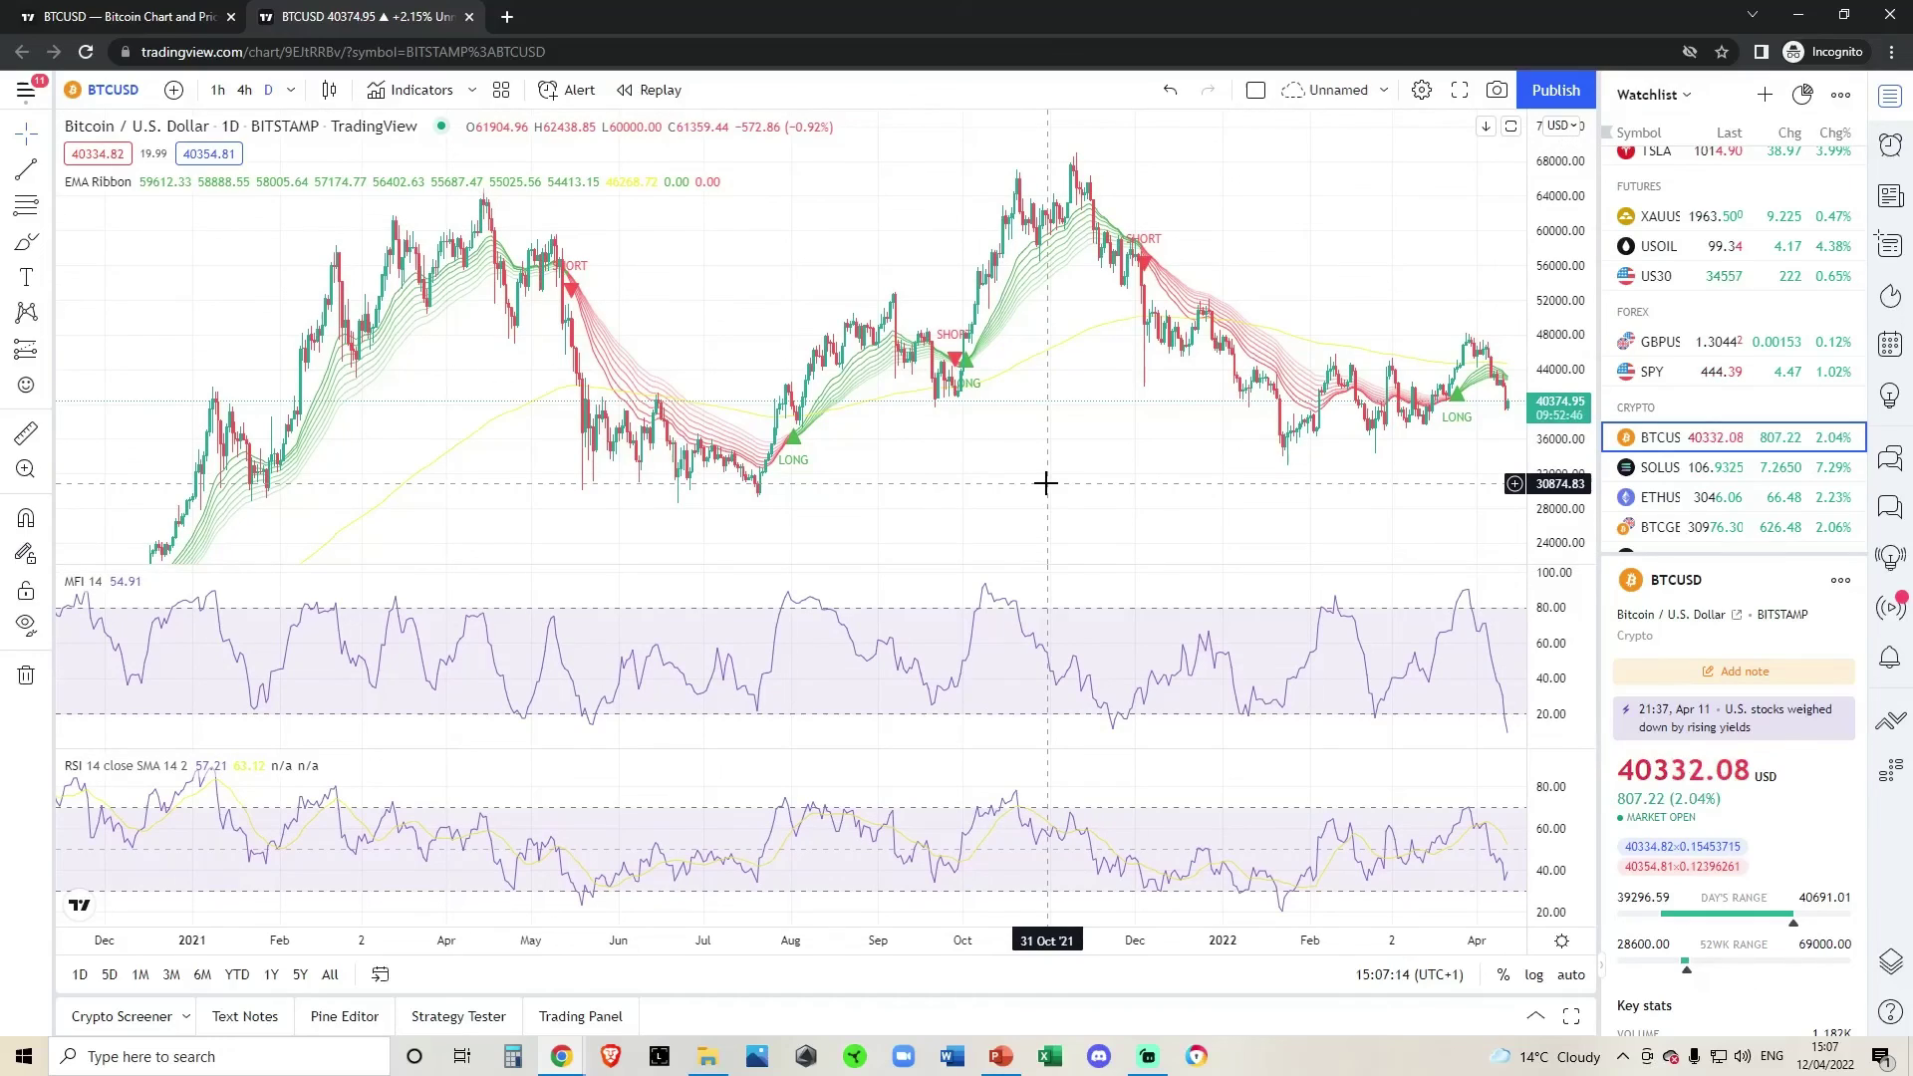